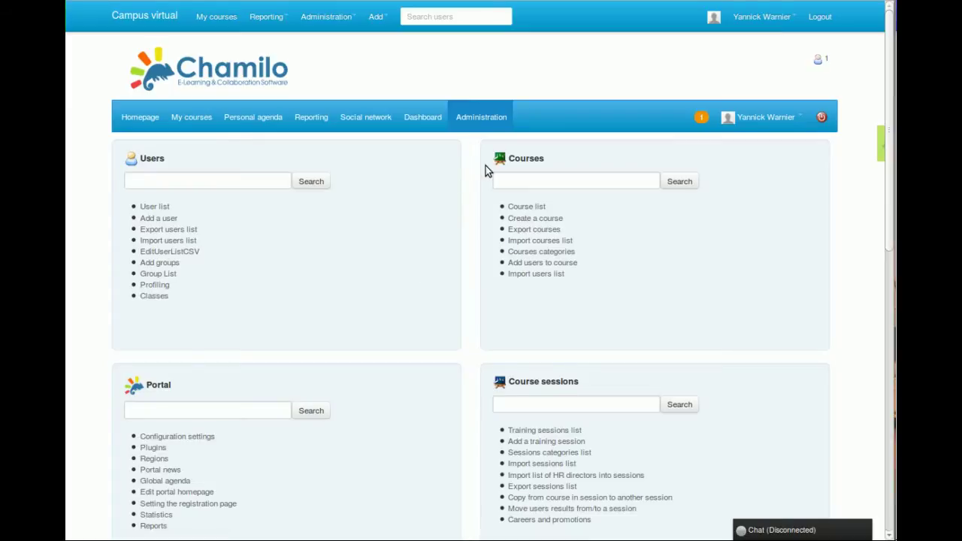
Look over the administration page's blocks, from Users and Courses down to Chamilo.org and Version check
scroll(474, 165, down, 5)
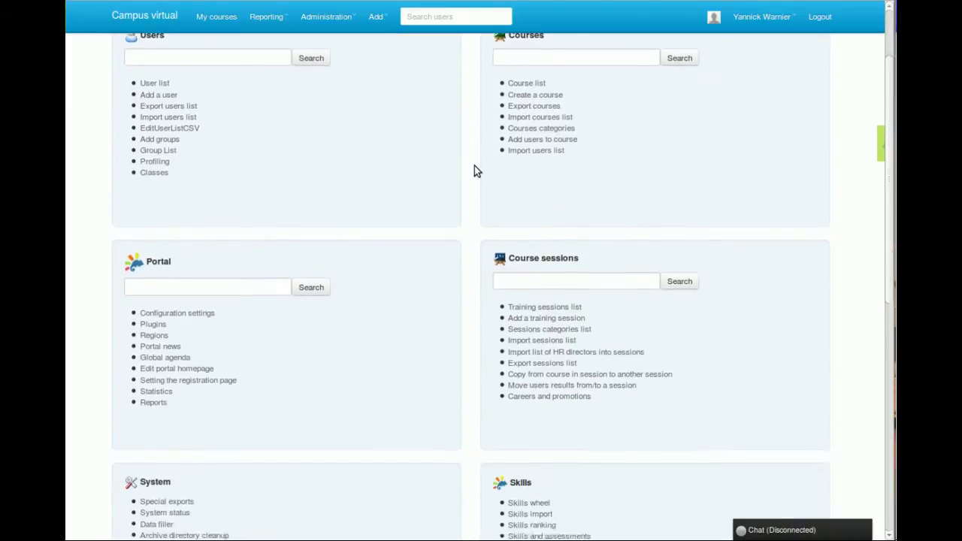
scroll(474, 171, down, 4)
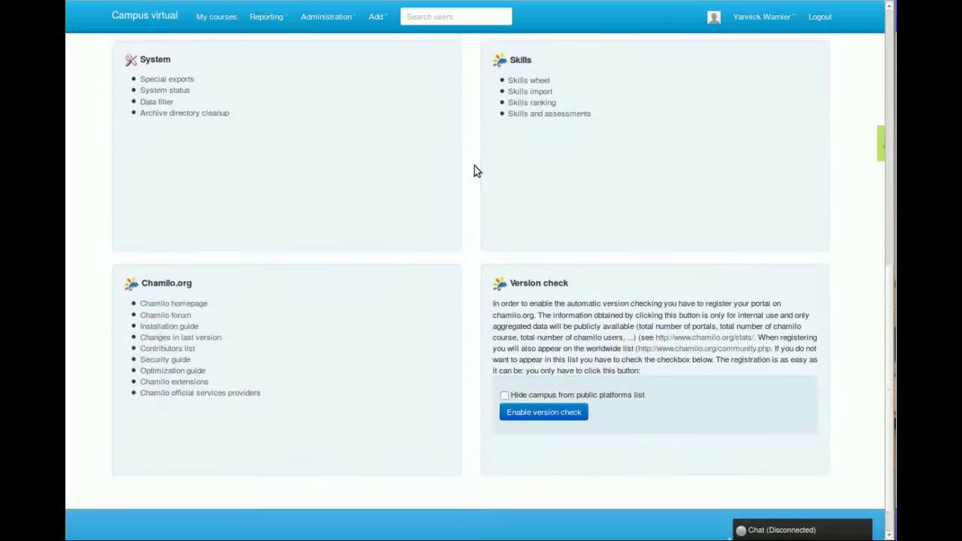
scroll(475, 171, up, 2)
scroll(474, 171, up, 7)
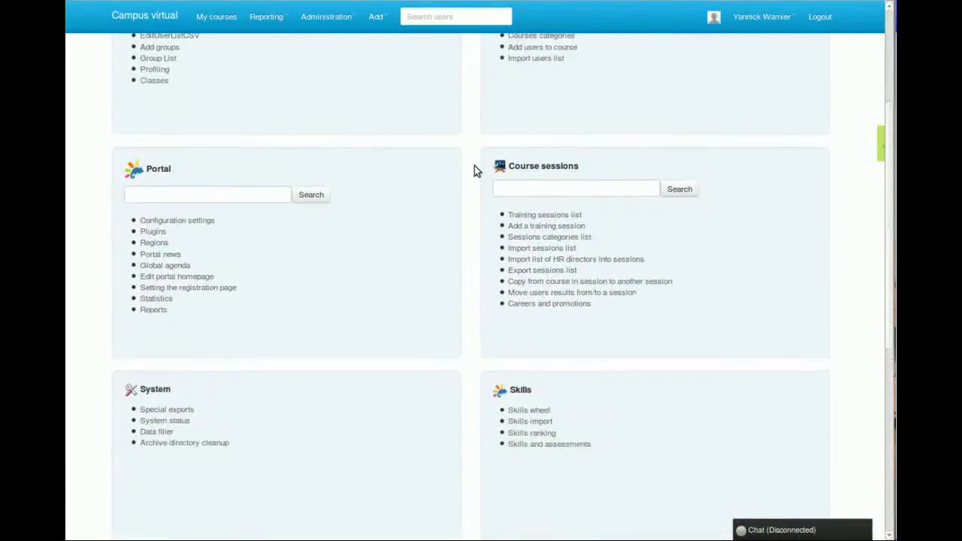
scroll(475, 170, down, 2)
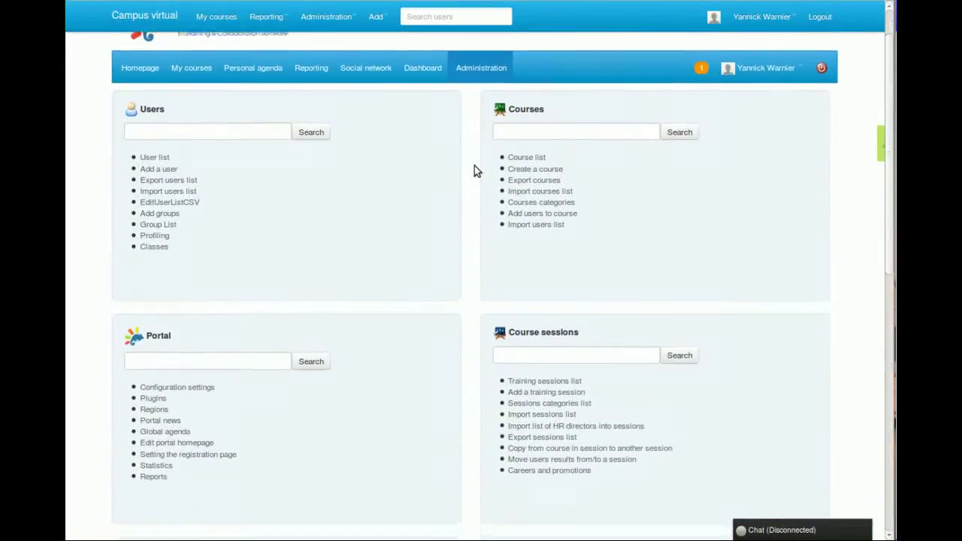
scroll(474, 171, up, 2)
scroll(475, 170, up, 1)
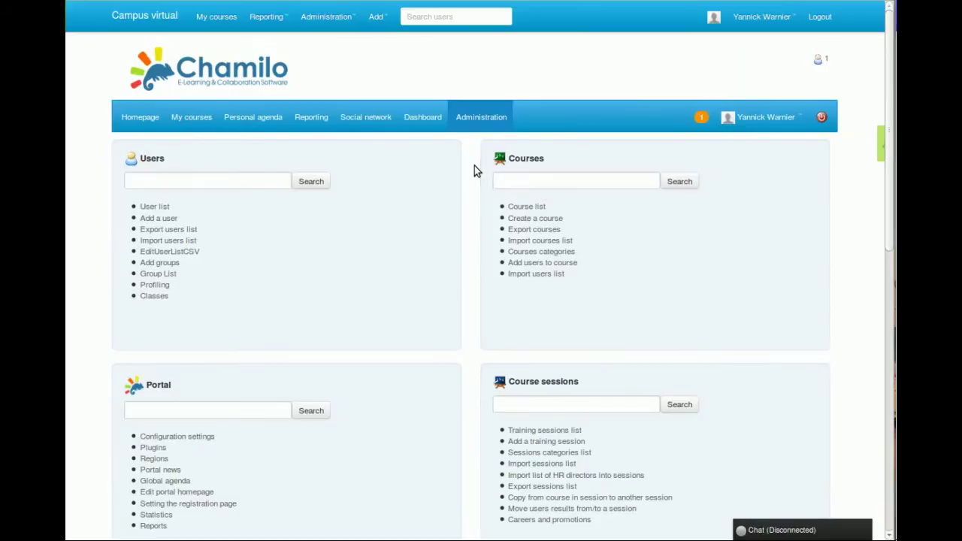
scroll(474, 166, down, 1)
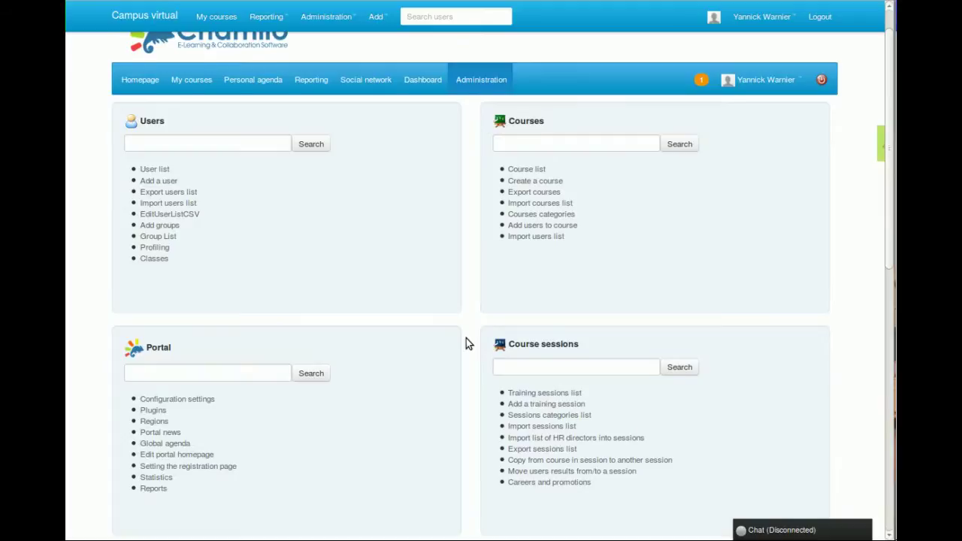
scroll(466, 339, down, 2)
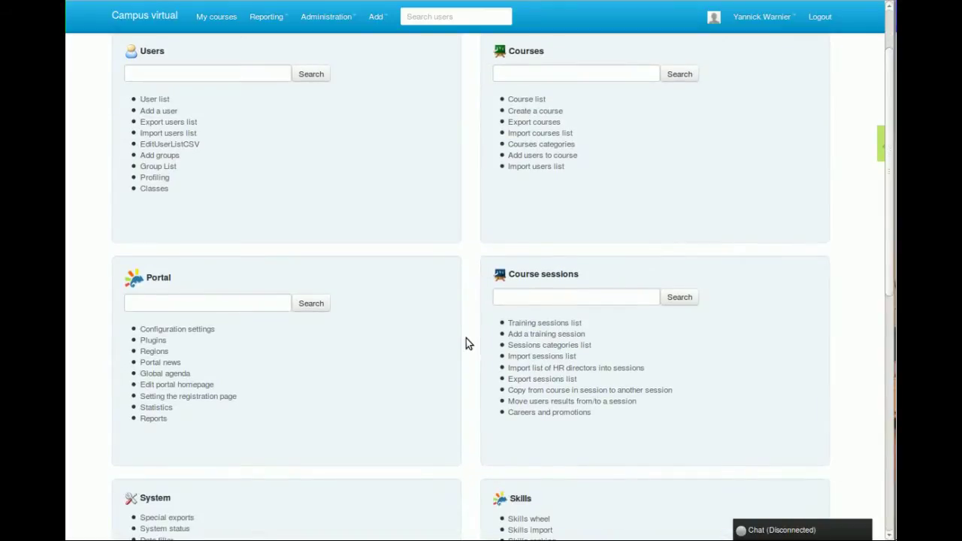
scroll(466, 343, down, 3)
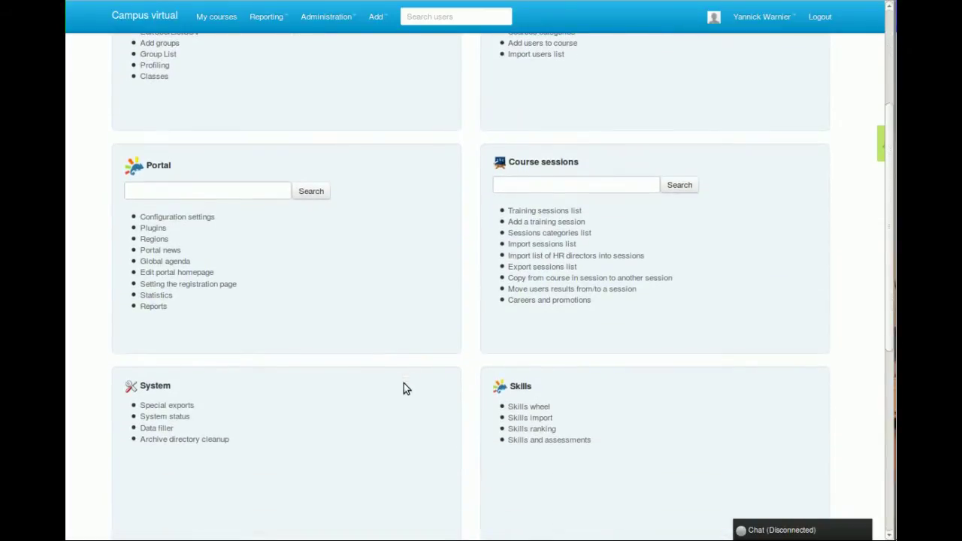
scroll(471, 354, down, 2)
scroll(471, 354, down, 2)
scroll(466, 321, down, 5)
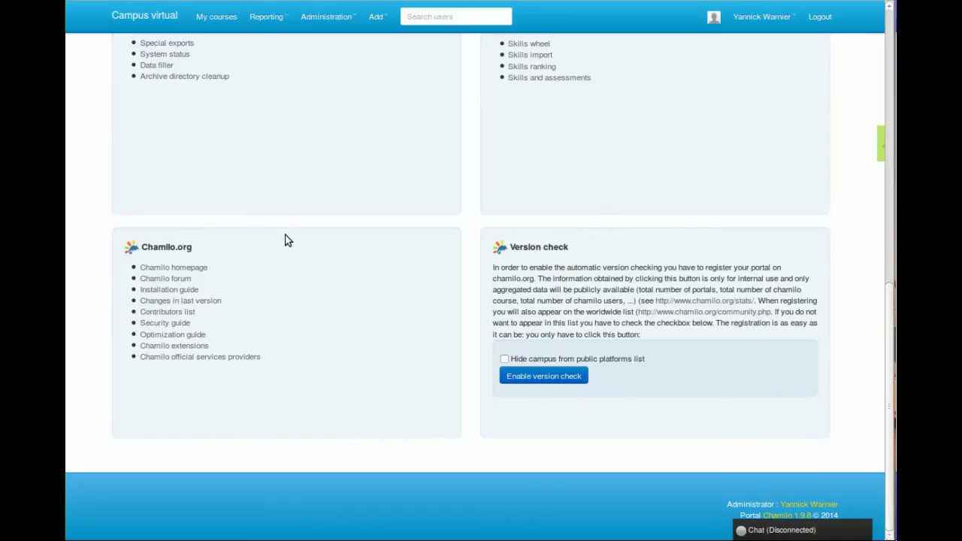
scroll(406, 203, up, 2)
scroll(412, 201, up, 5)
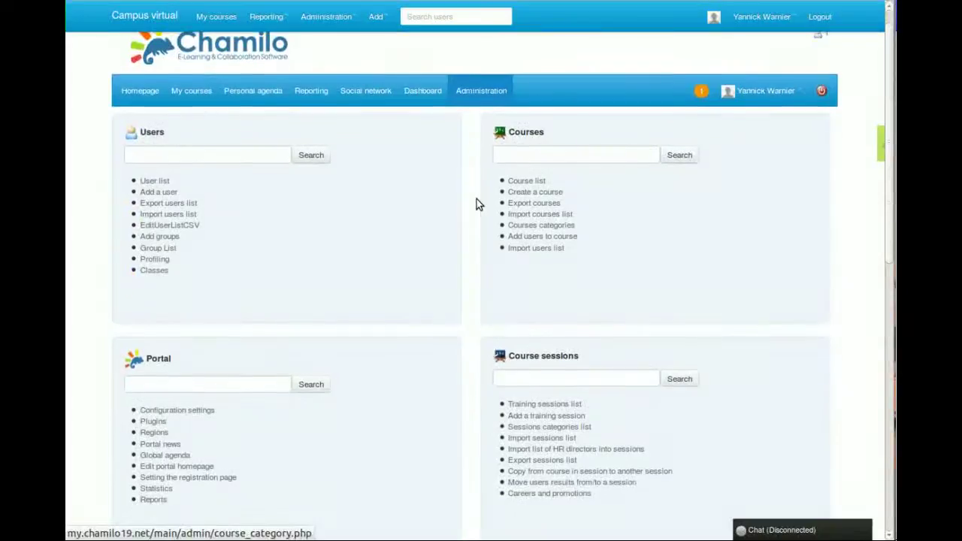
scroll(477, 199, down, 1)
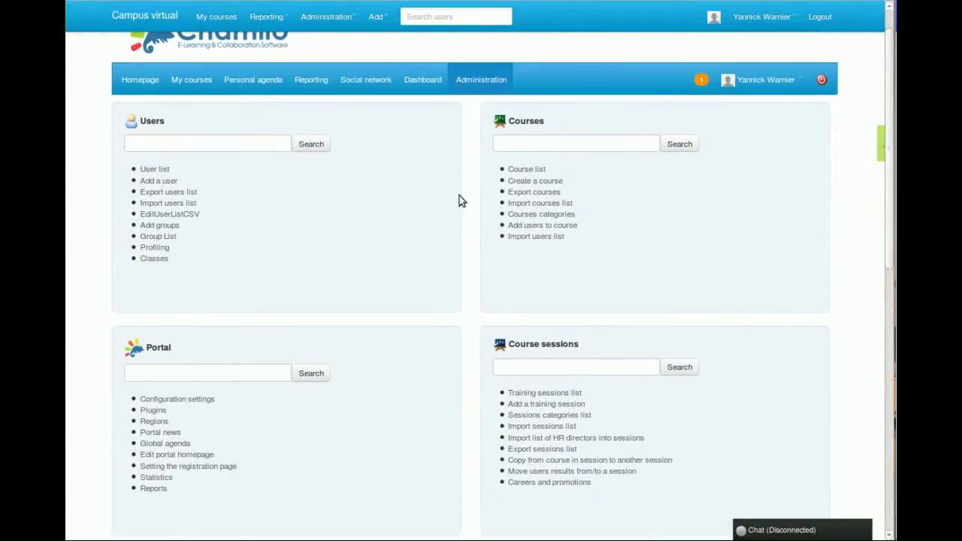
Open the stylesheet section of the portal's configuration settings
click(166, 182)
click(194, 400)
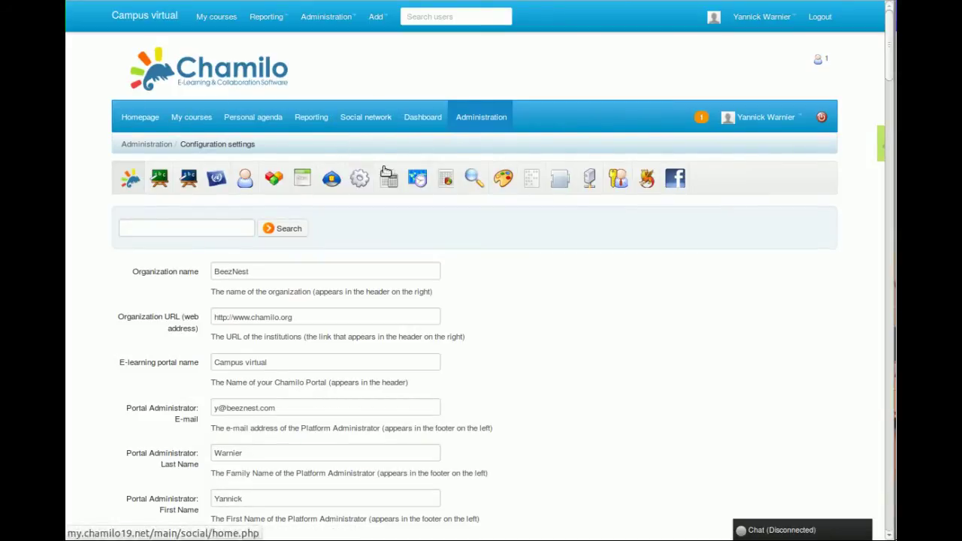
click(506, 184)
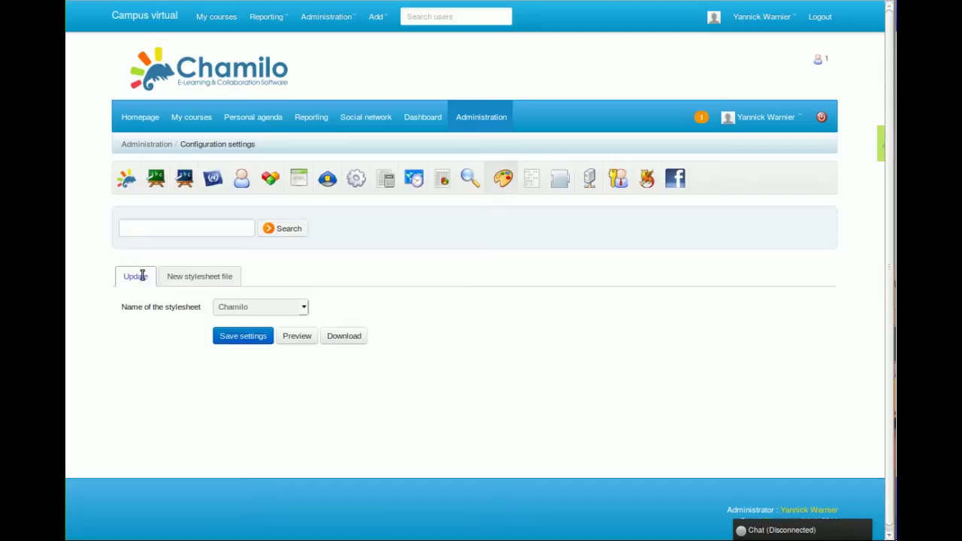
Choose Chamilo Green as the portal's stylesheet and save the settings
click(247, 308)
scroll(269, 361, down, 3)
scroll(270, 360, up, 3)
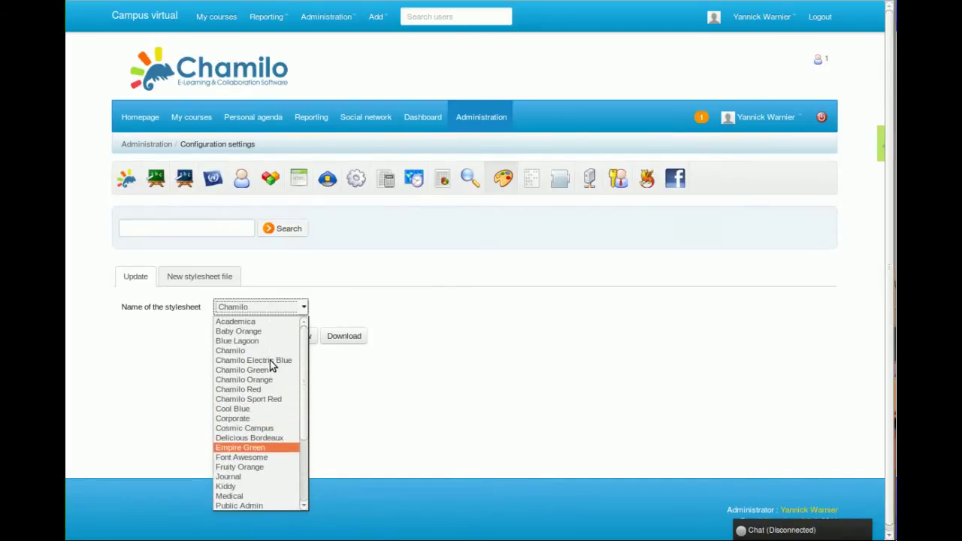
click(251, 370)
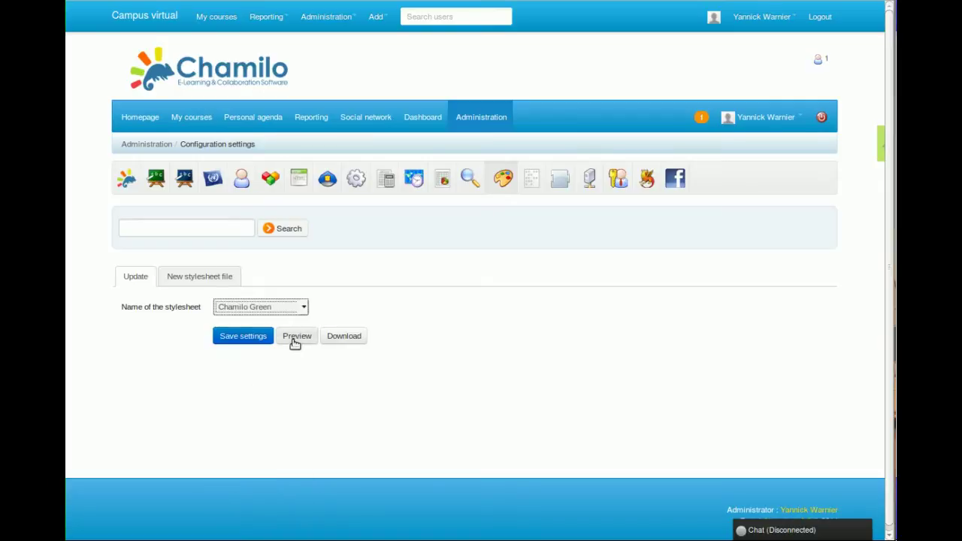
click(256, 338)
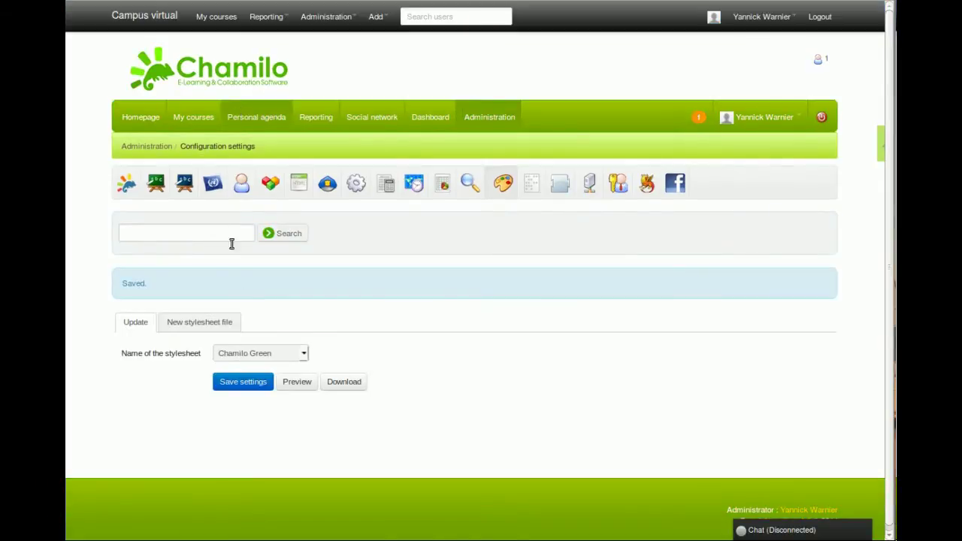
Switch the portal's stylesheet to Academica and save the settings
click(252, 354)
click(251, 366)
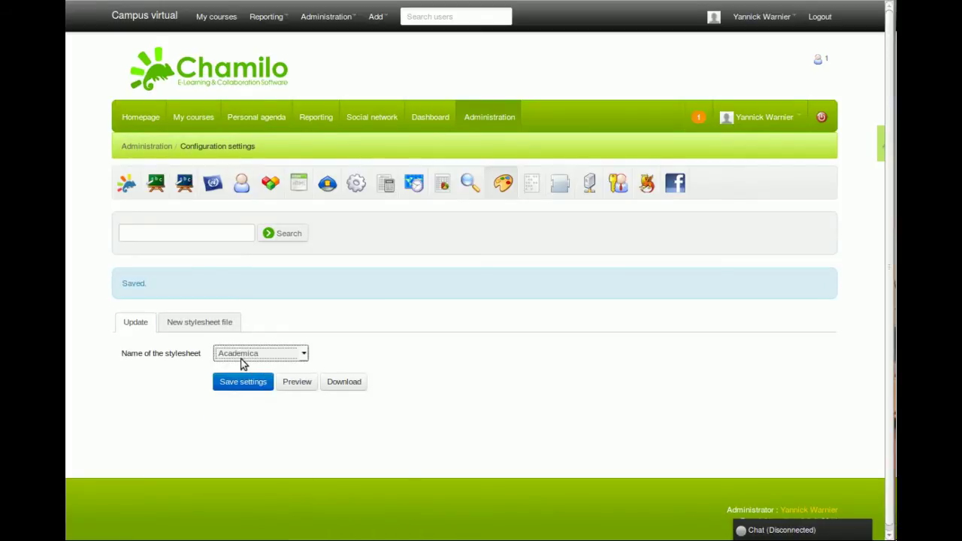
click(239, 382)
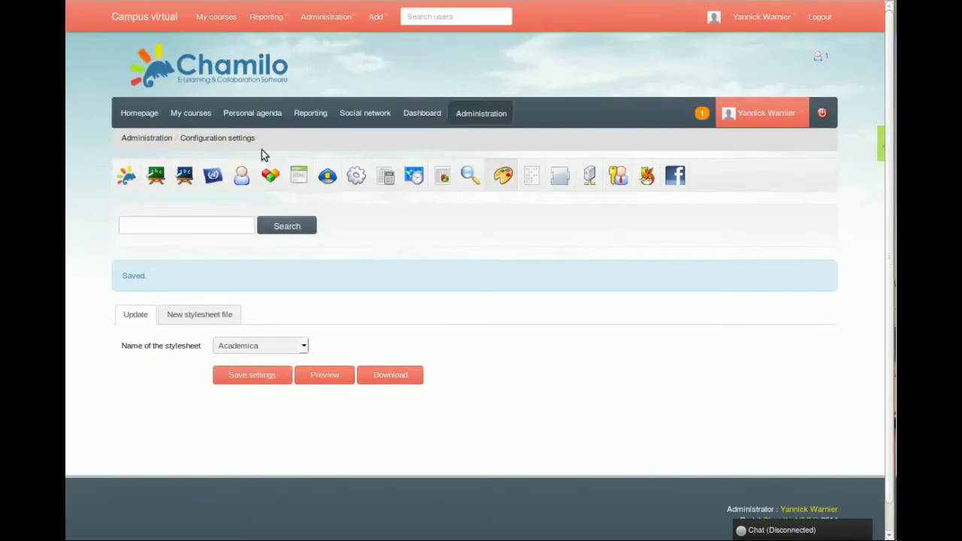
Switch the portal's stylesheet to Blue Lagoon and save the settings
click(251, 343)
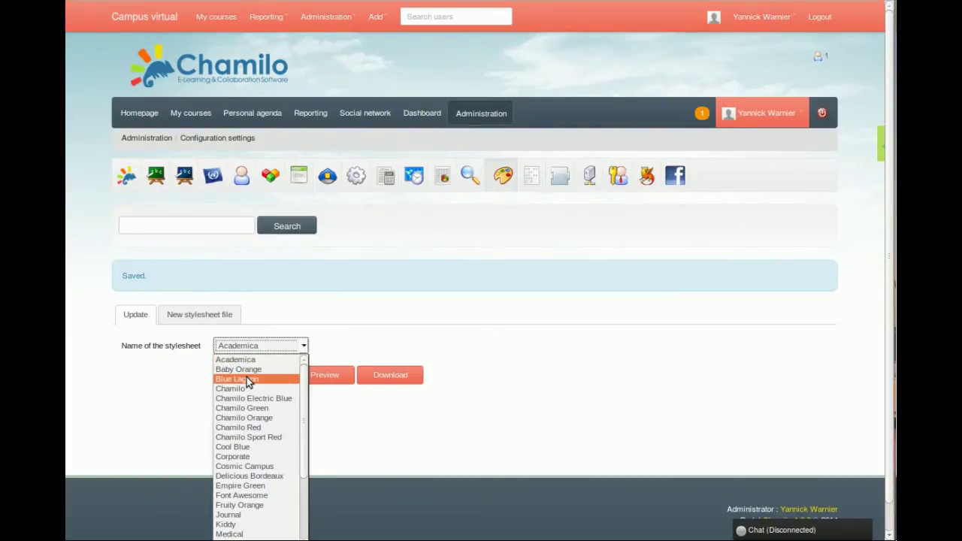
click(247, 378)
click(261, 373)
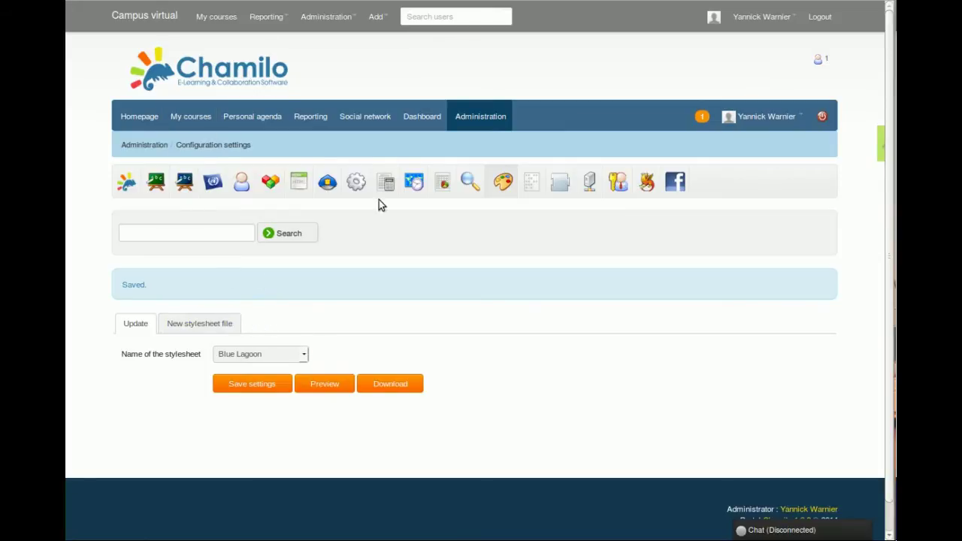
Request a downloadable stylesheet file and view the form for adding a new stylesheet file
click(399, 385)
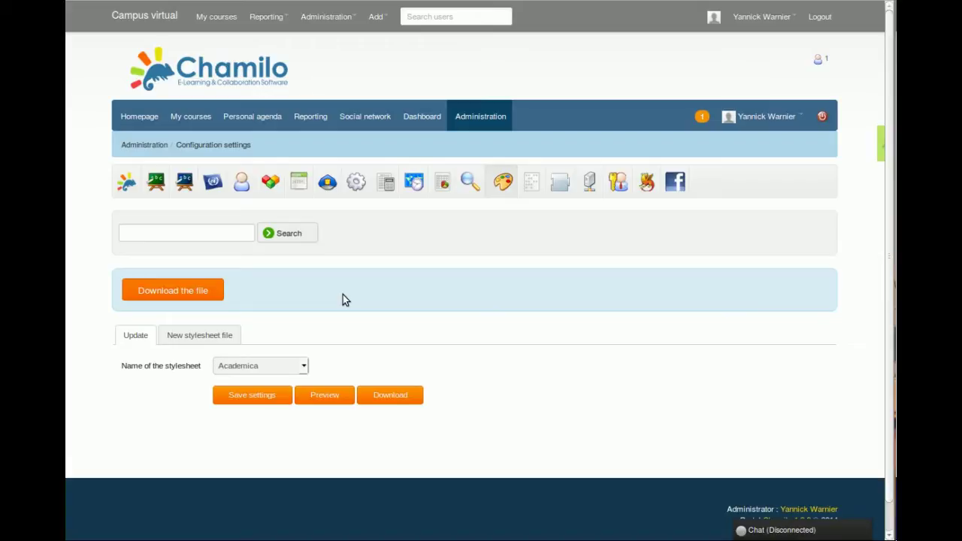
click(192, 335)
click(248, 367)
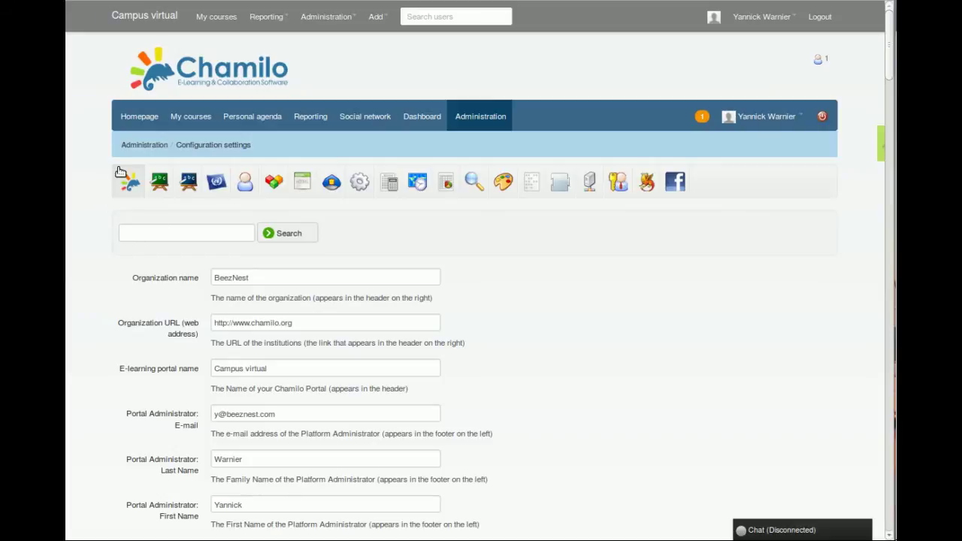
Review the general platform settings, from the organization name down to the custom pages option
scroll(121, 205, down, 6)
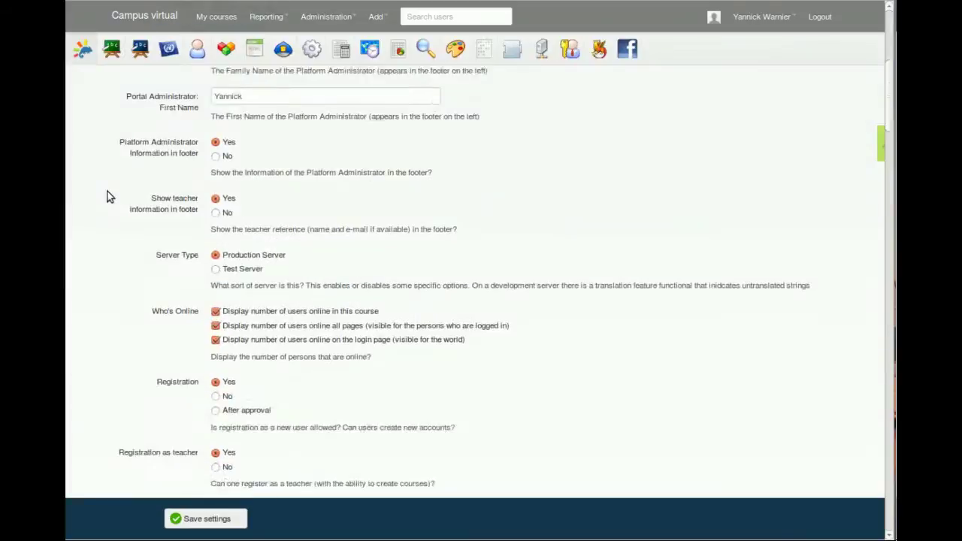
scroll(109, 194, down, 20)
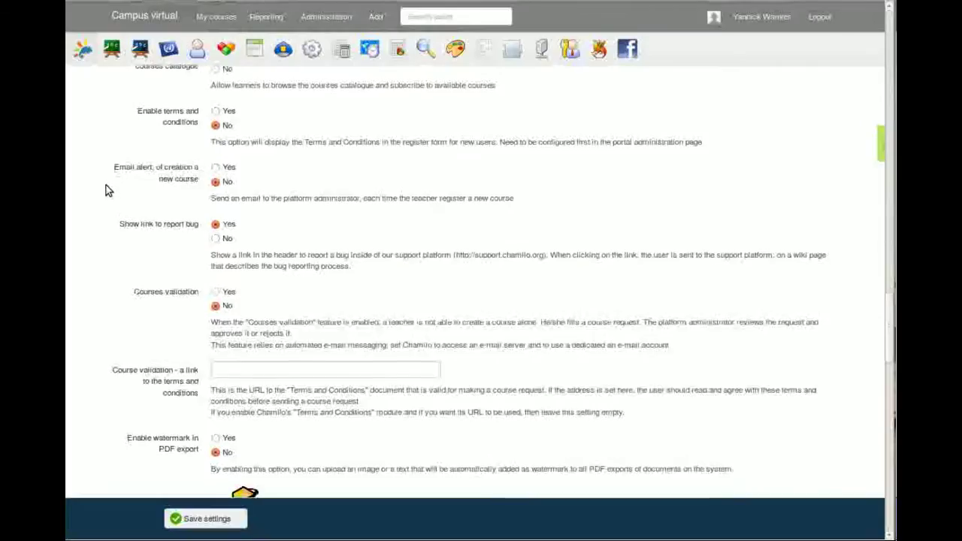
scroll(106, 196, down, 20)
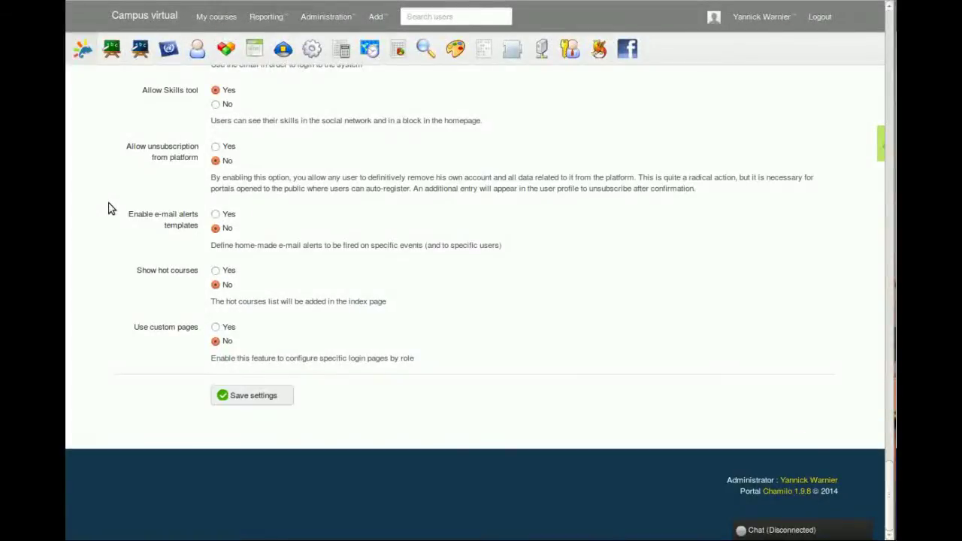
scroll(114, 187, up, 20)
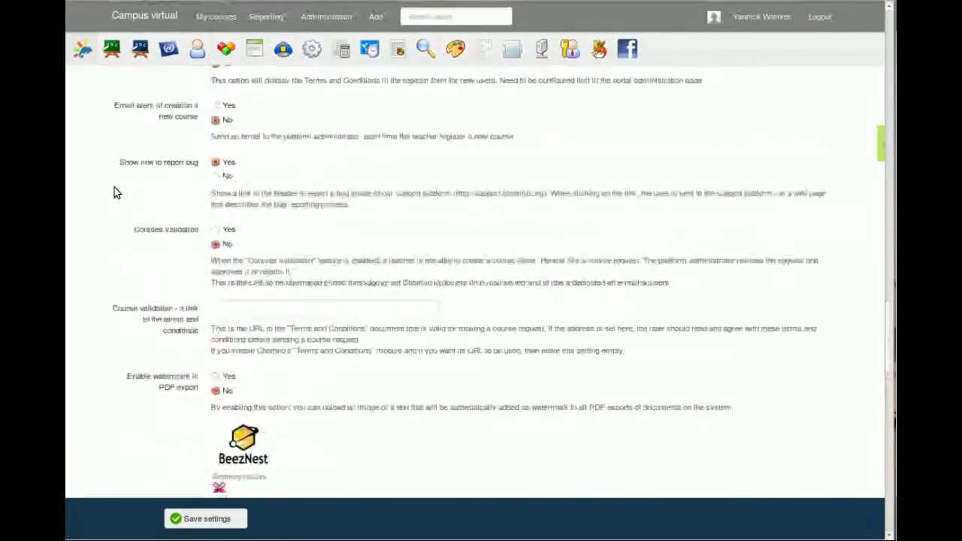
scroll(114, 187, up, 20)
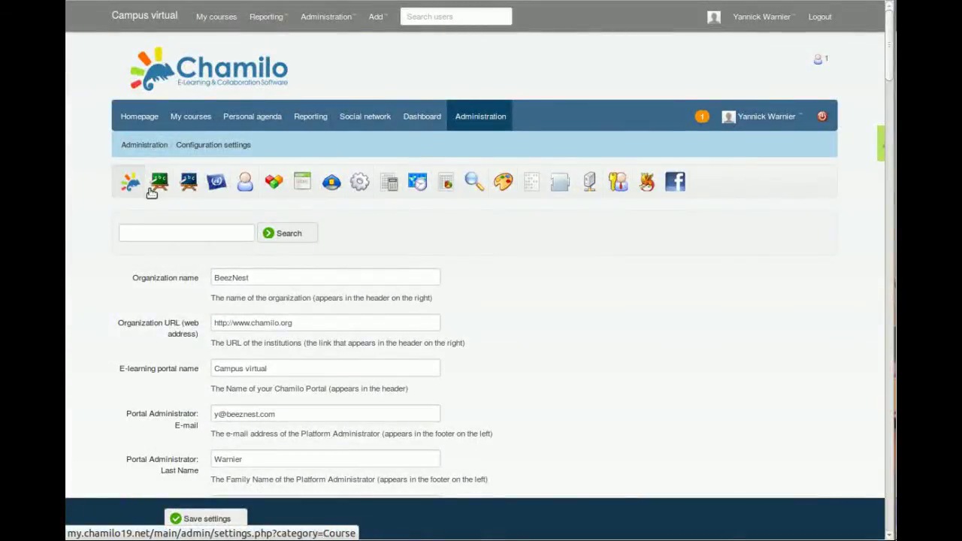
Open the course settings and review them from the training homepage design to public certificates
click(160, 183)
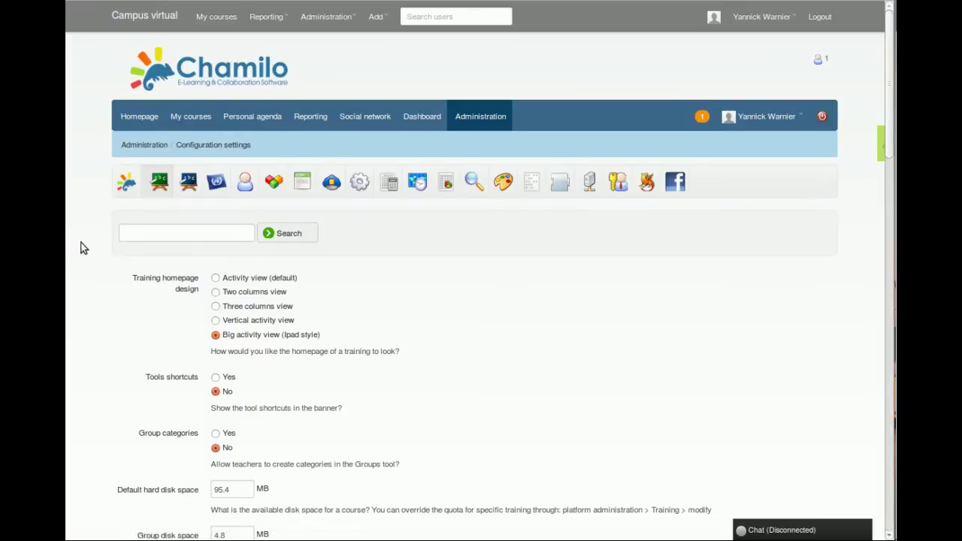
scroll(95, 237, down, 10)
scroll(94, 239, down, 8)
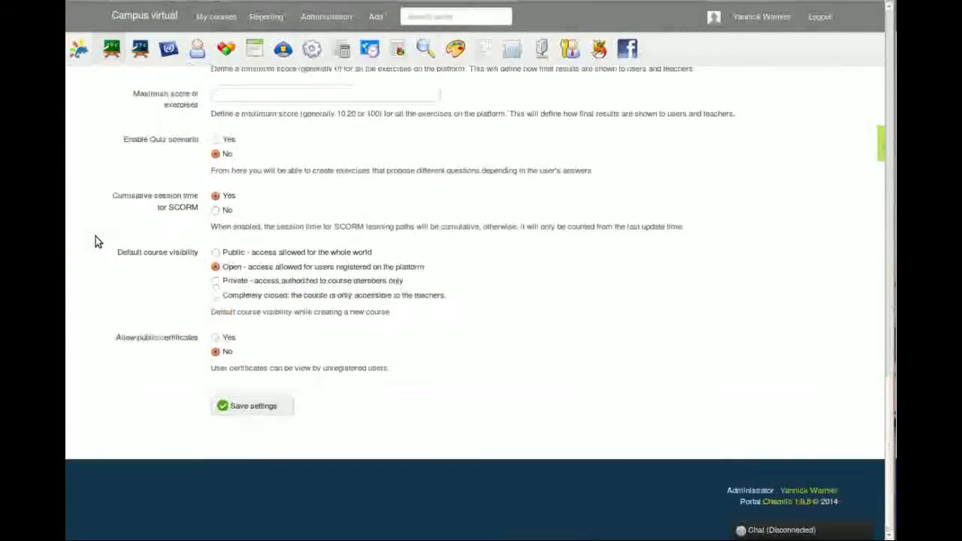
scroll(95, 241, up, 10)
scroll(95, 242, up, 10)
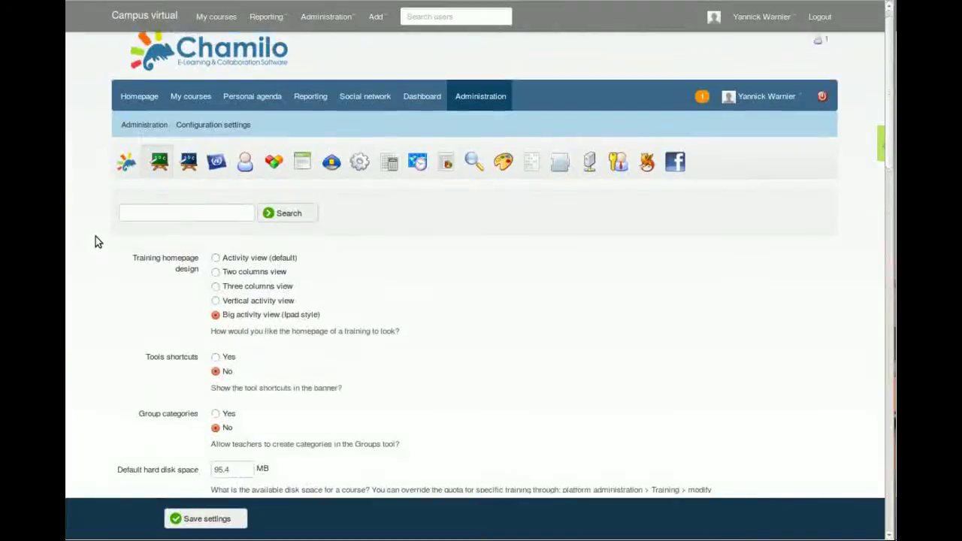
Open the session settings and review the tutor, coach and session display options
click(184, 182)
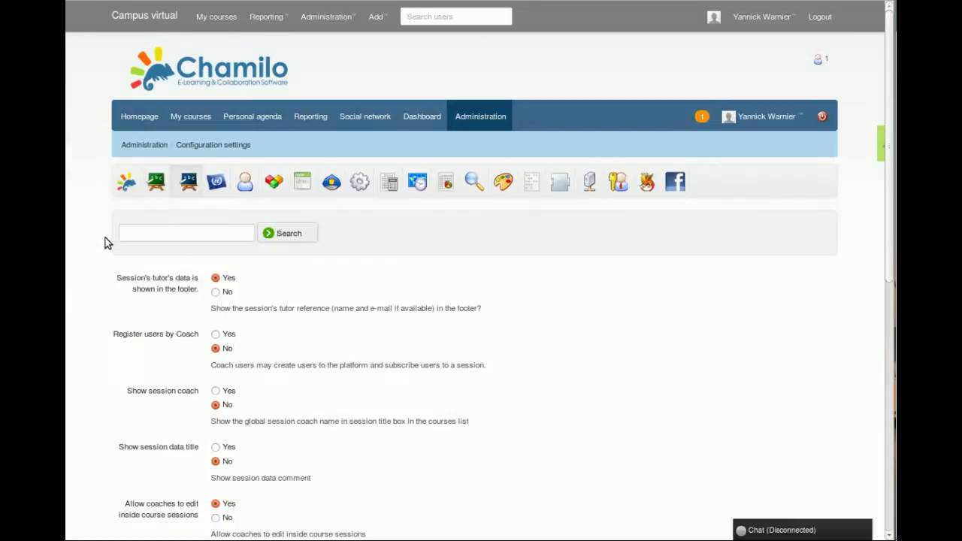
scroll(105, 239, down, 5)
scroll(109, 239, up, 10)
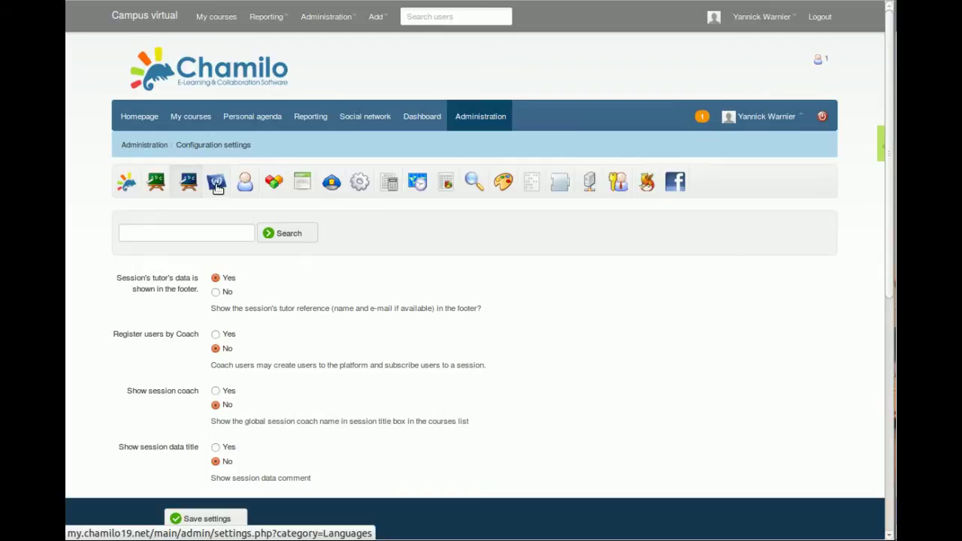
In the language settings, allow the definition and use of sub-languages and save the settings
click(216, 185)
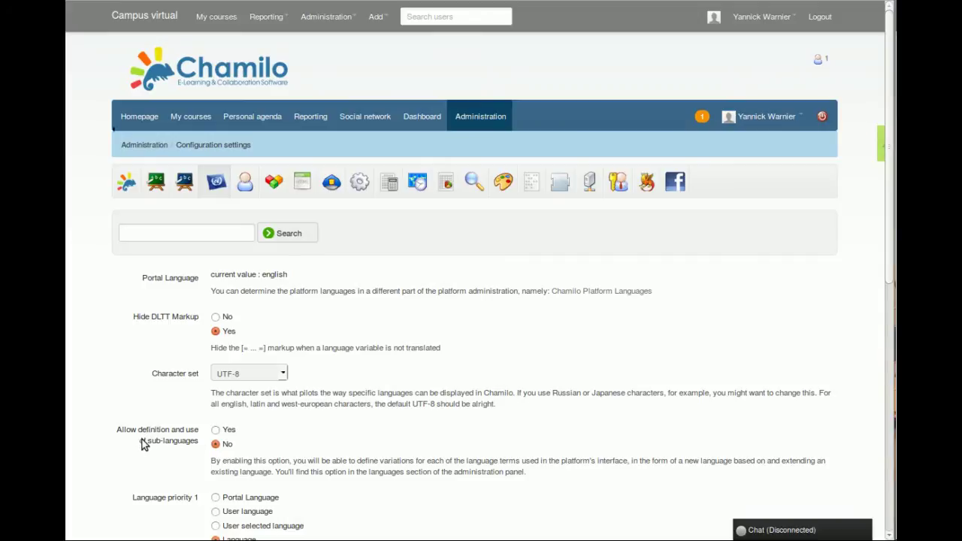
drag(139, 442, 214, 433)
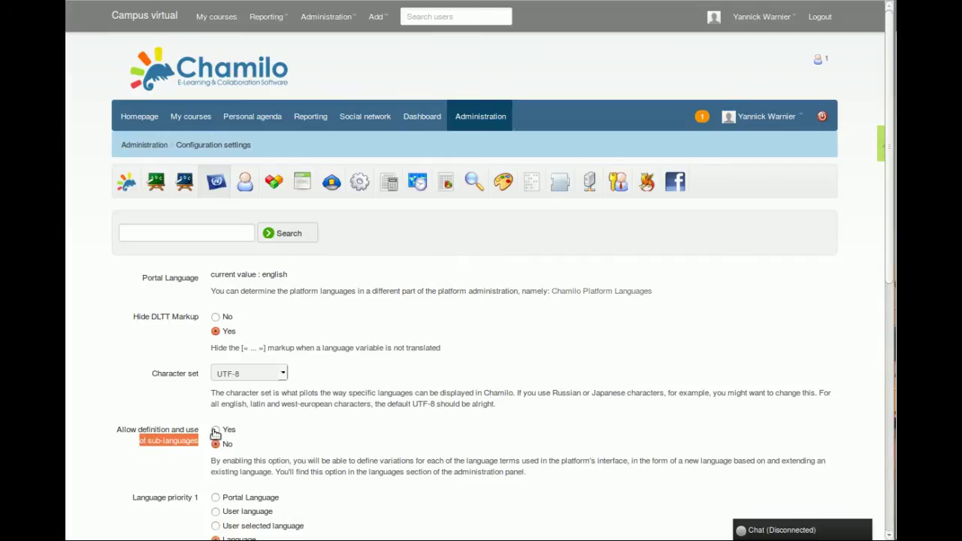
click(216, 431)
scroll(250, 465, down, 3)
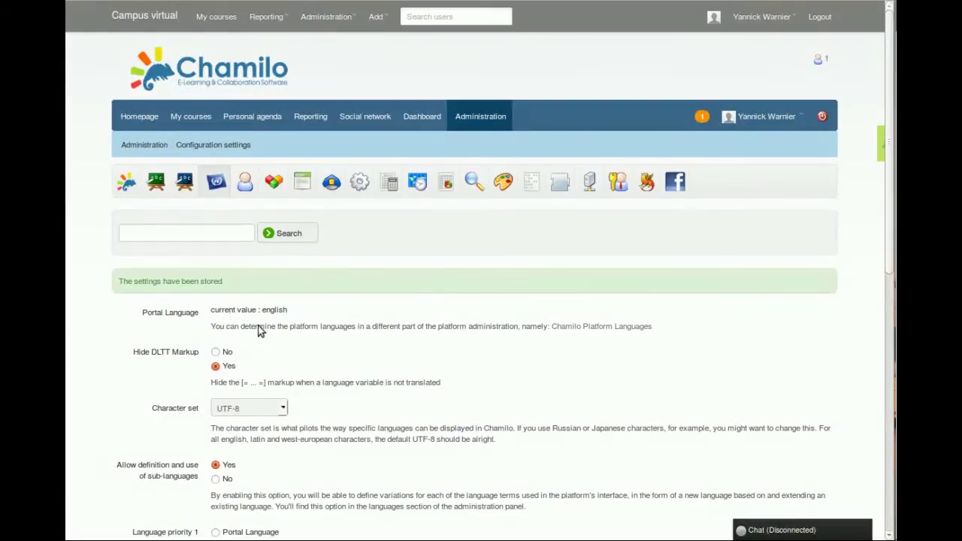
Open the Chamilo platform languages page and review the language list and its visibility and sub-language options
click(580, 329)
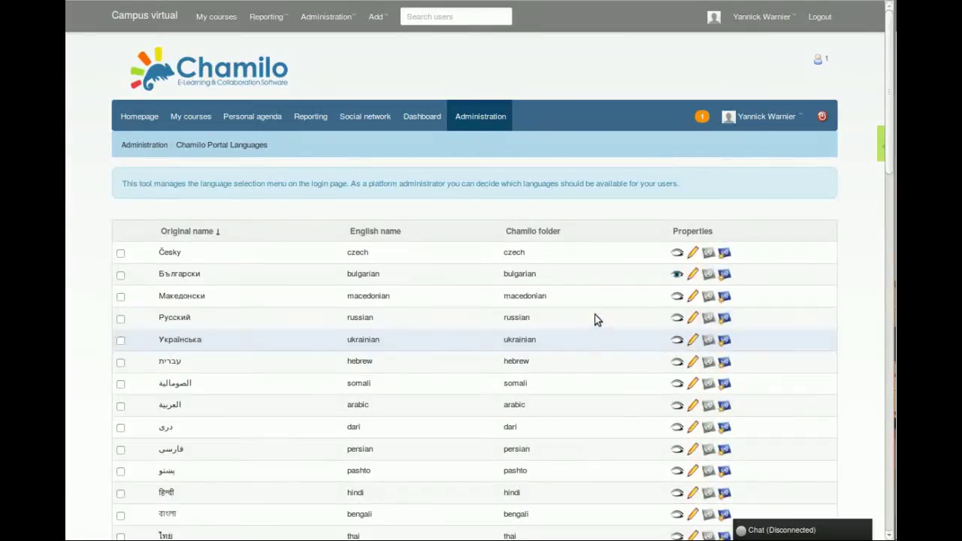
scroll(589, 314, down, 5)
scroll(589, 309, down, 5)
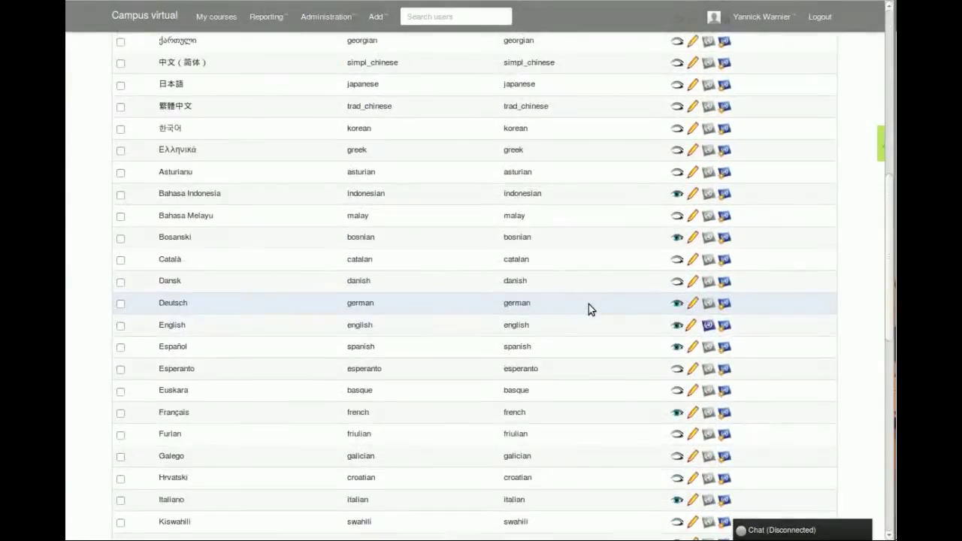
scroll(588, 304, down, 5)
scroll(589, 306, up, 5)
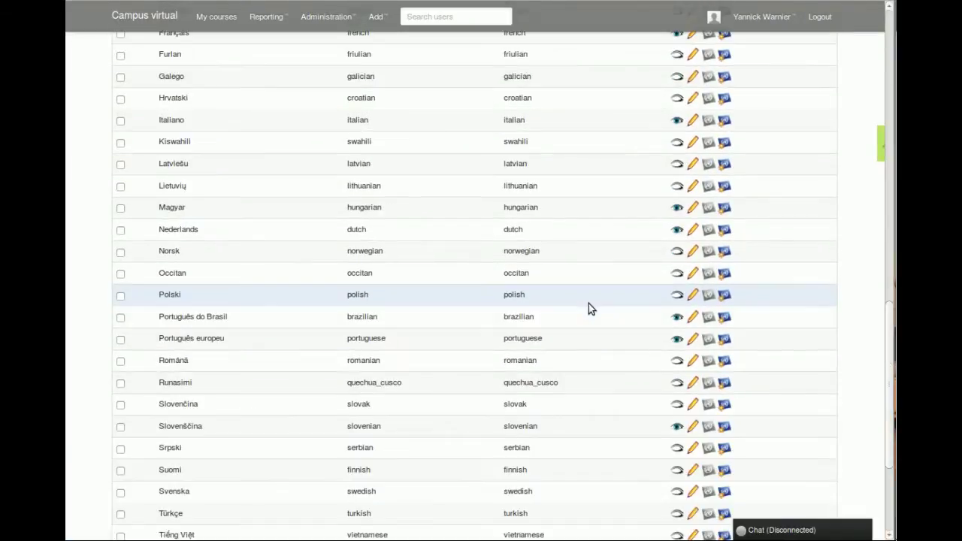
scroll(590, 308, up, 5)
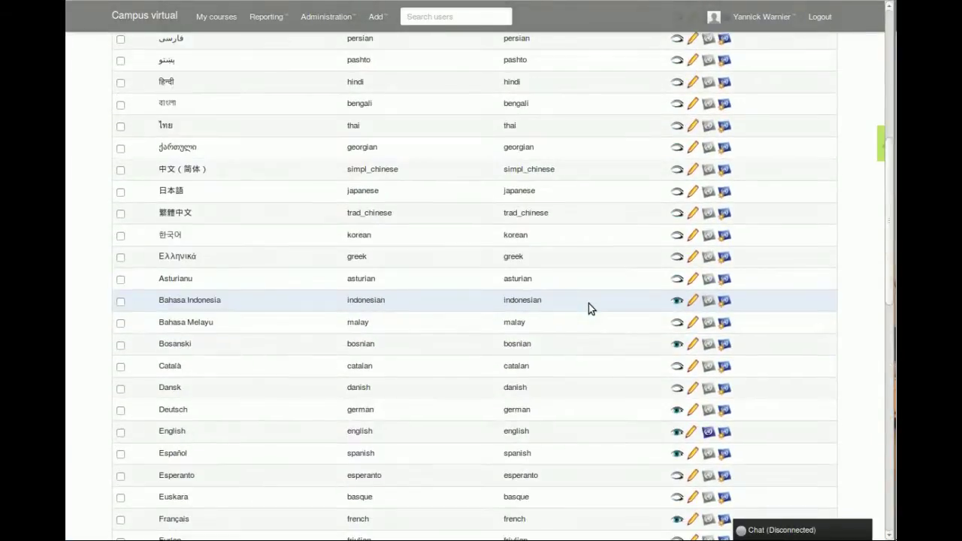
scroll(606, 321, down, 2)
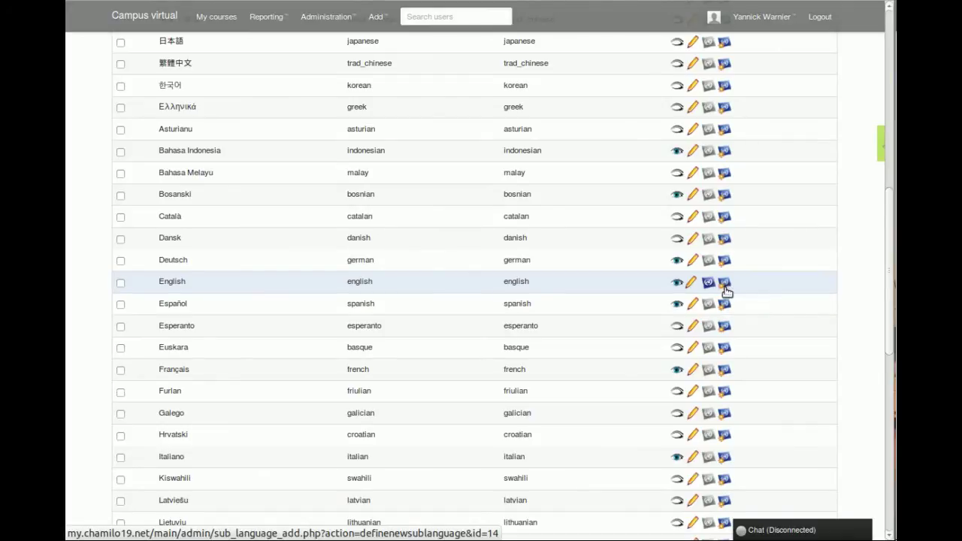
scroll(447, 280, up, 10)
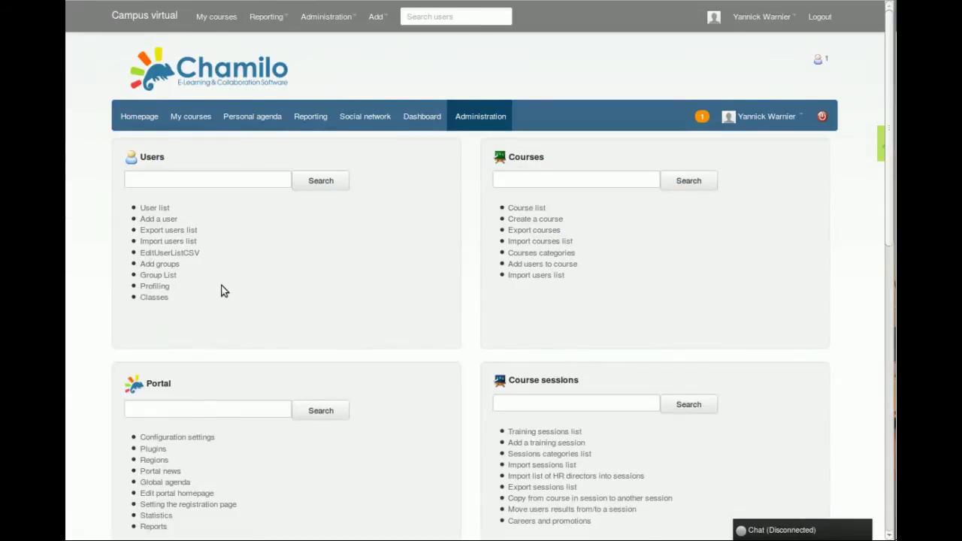
Open the tools category of the configuration settings and review it from modules active upon course creation to tools visible at course creation
scroll(223, 271, down, 3)
click(161, 221)
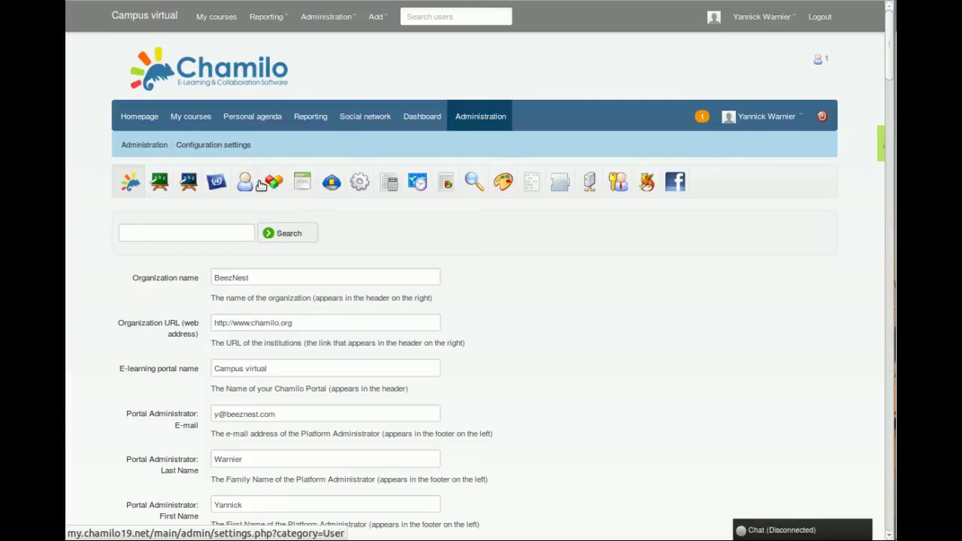
click(275, 185)
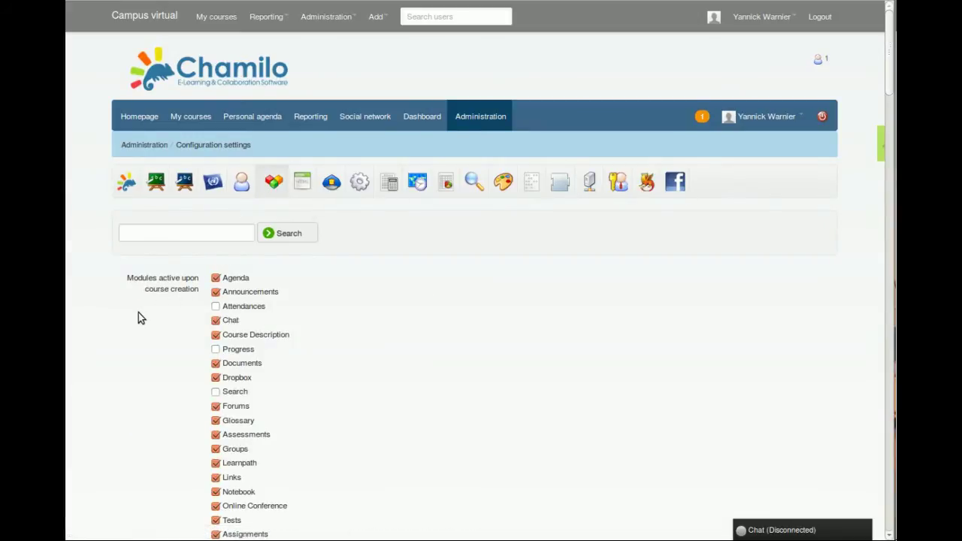
scroll(130, 297, down, 6)
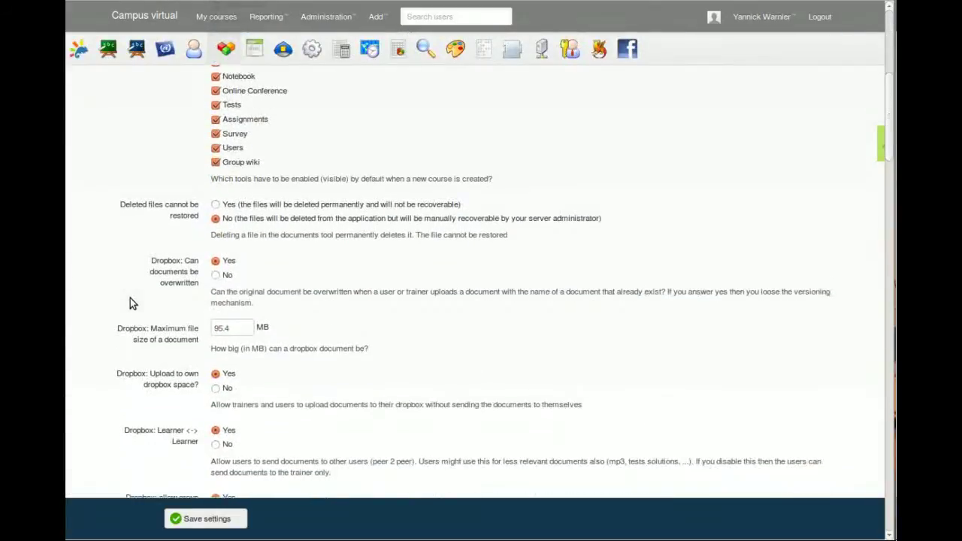
scroll(130, 302, down, 7)
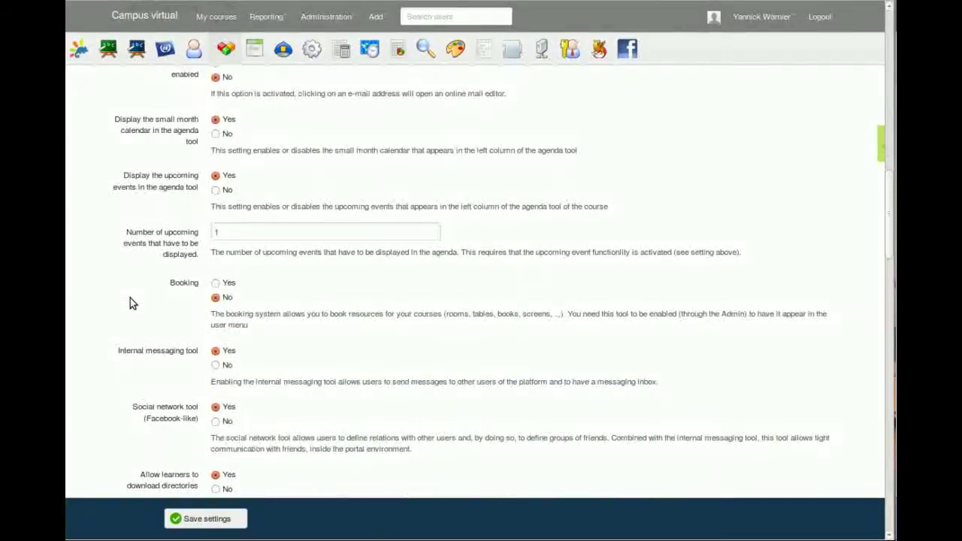
scroll(130, 299, down, 6)
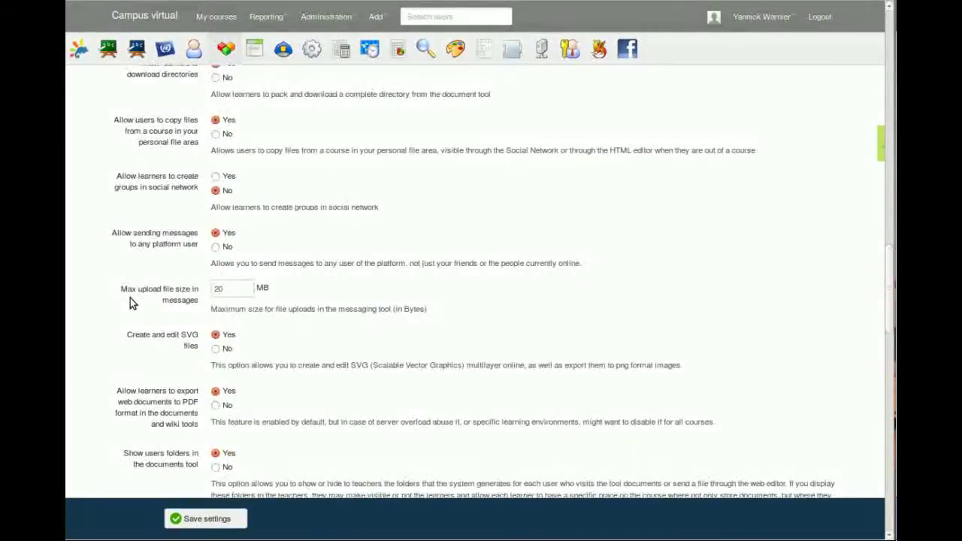
scroll(130, 298, down, 2)
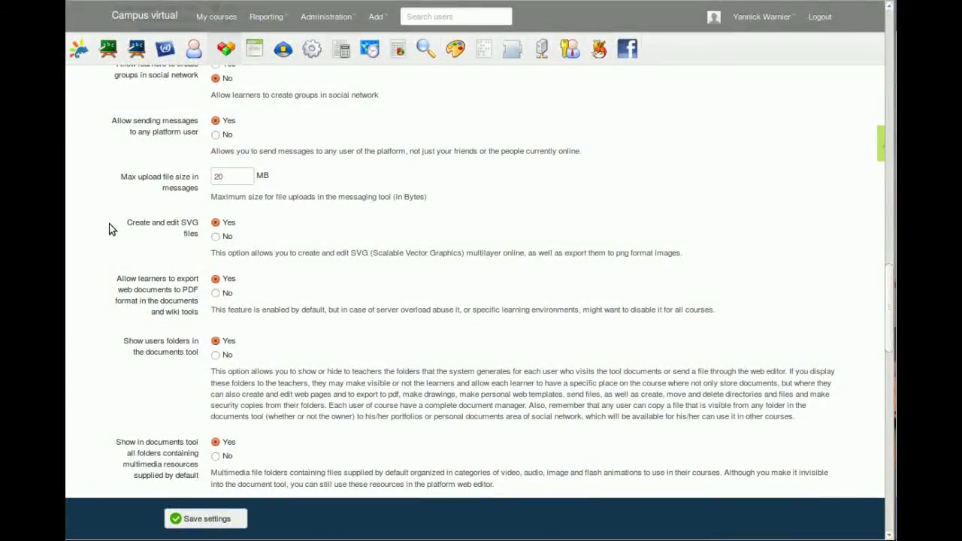
scroll(97, 226, down, 1)
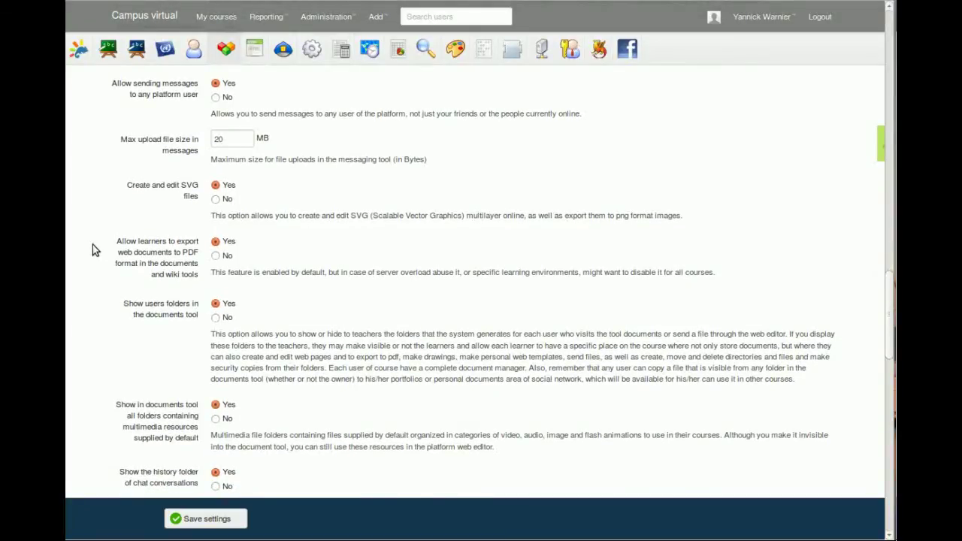
scroll(92, 248, down, 3)
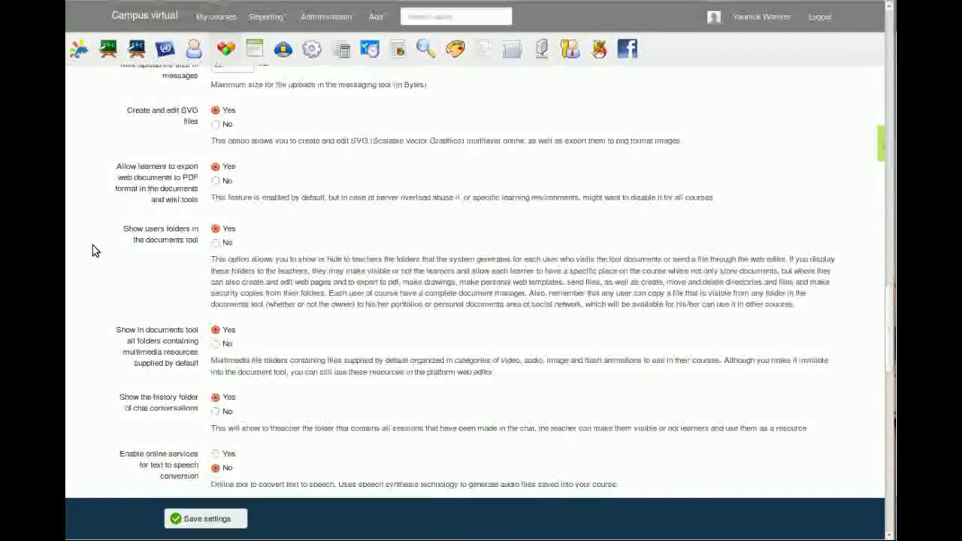
scroll(92, 244, down, 2)
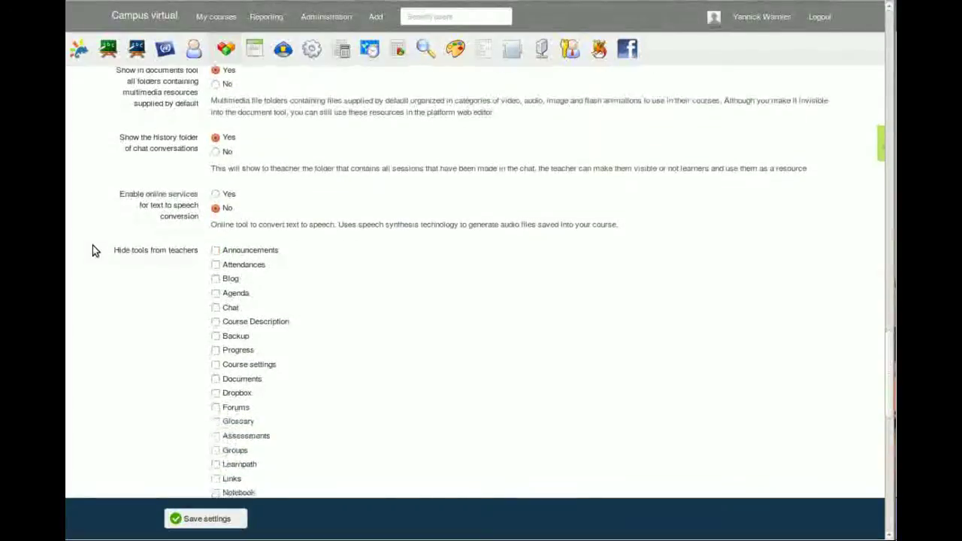
scroll(93, 245, up, 1)
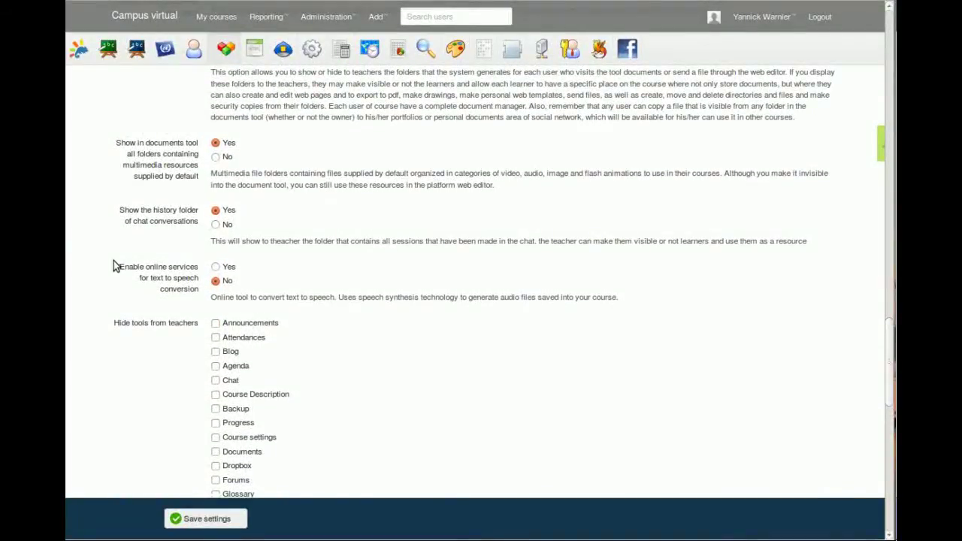
scroll(101, 262, up, 2)
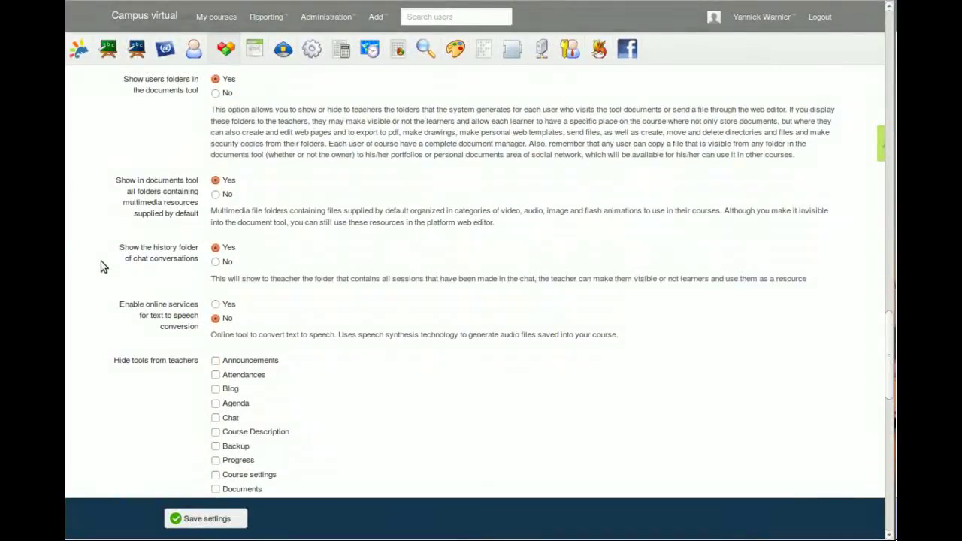
scroll(100, 261, down, 7)
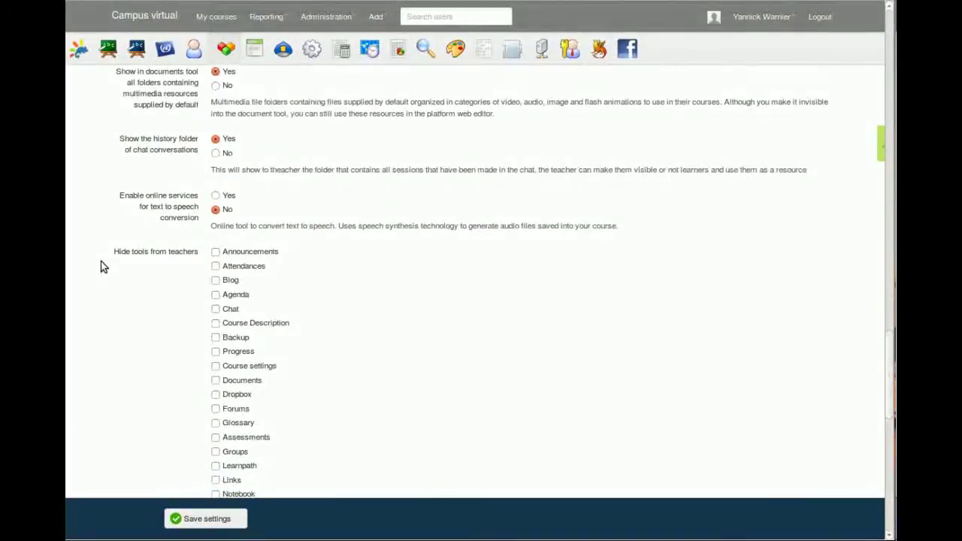
scroll(101, 262, down, 8)
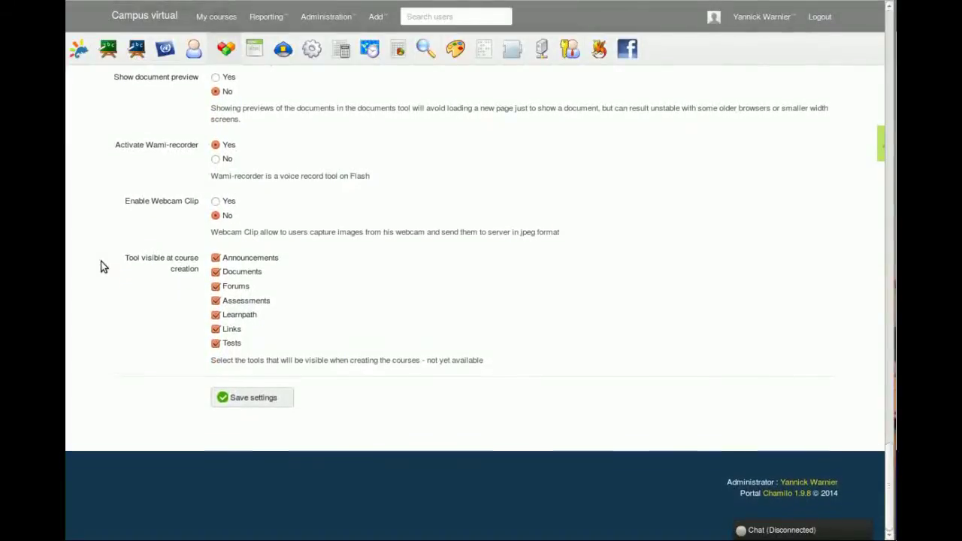
scroll(100, 261, up, 3)
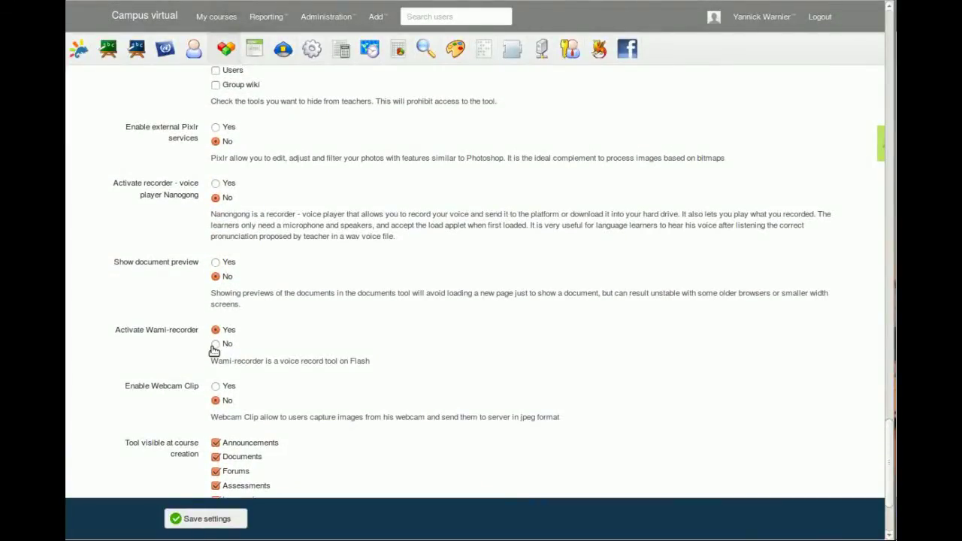
Try the Yes and No choices for Pixlr, Nanogong and document preview, leaving them at No, and set Activate Wami-recorder to No
click(215, 262)
click(216, 127)
click(216, 184)
click(215, 198)
click(215, 276)
click(215, 141)
click(216, 343)
Open the editor settings and review the WAI compliance, file manager and mathematical editor options
scroll(328, 226, up, 10)
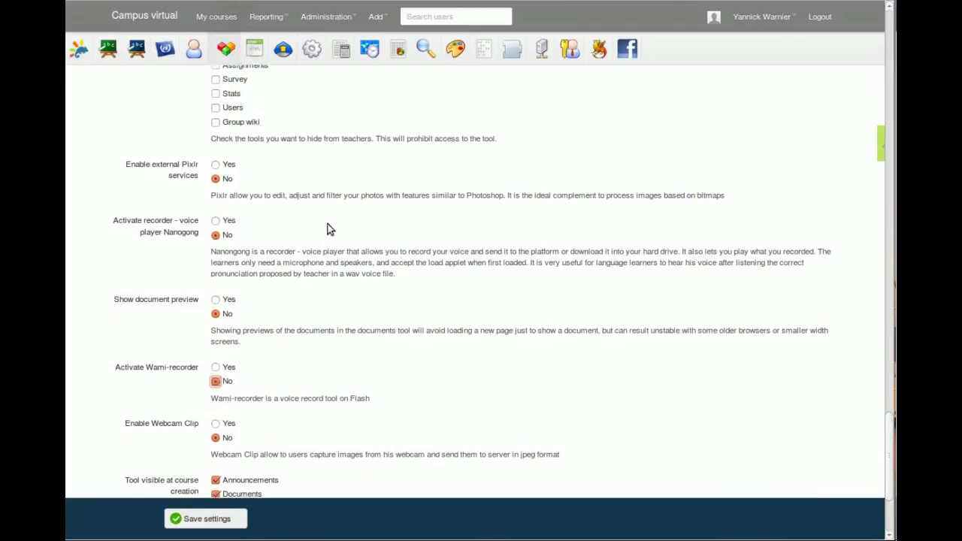
scroll(328, 225, up, 15)
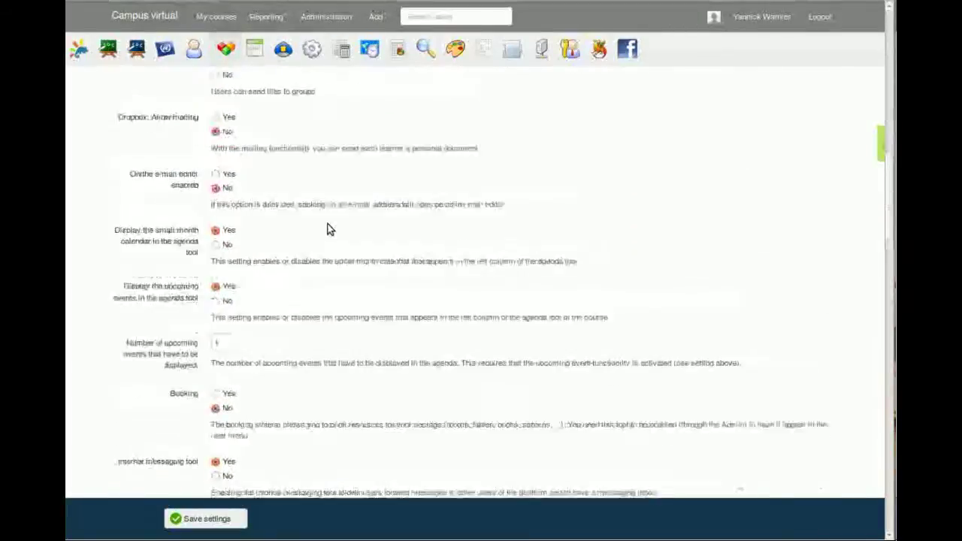
scroll(230, 50, up, 5)
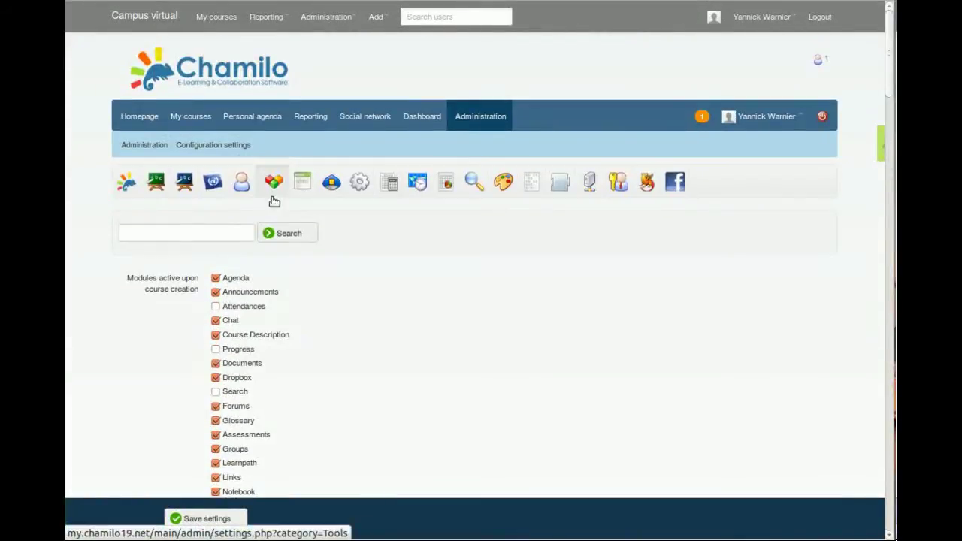
click(305, 194)
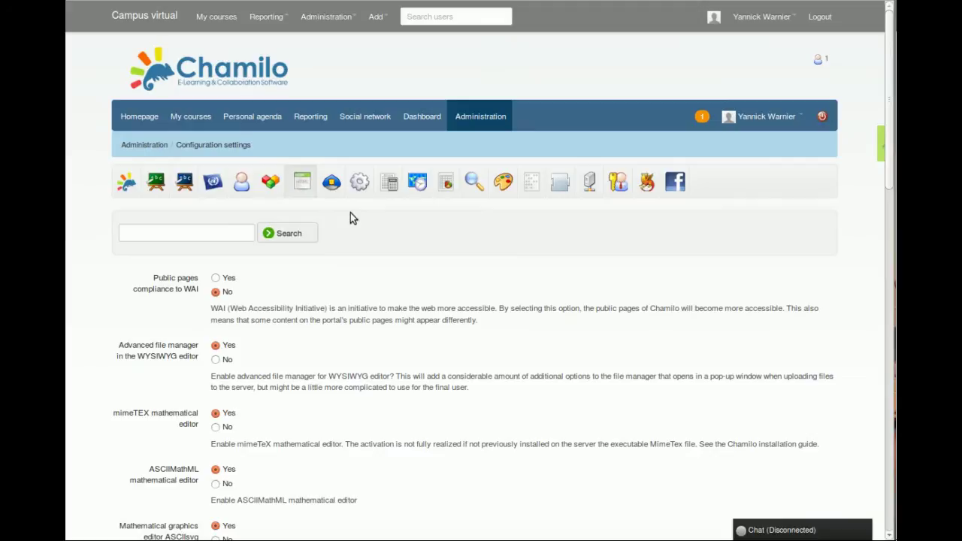
scroll(367, 260, down, 3)
scroll(368, 258, down, 2)
scroll(368, 258, up, 5)
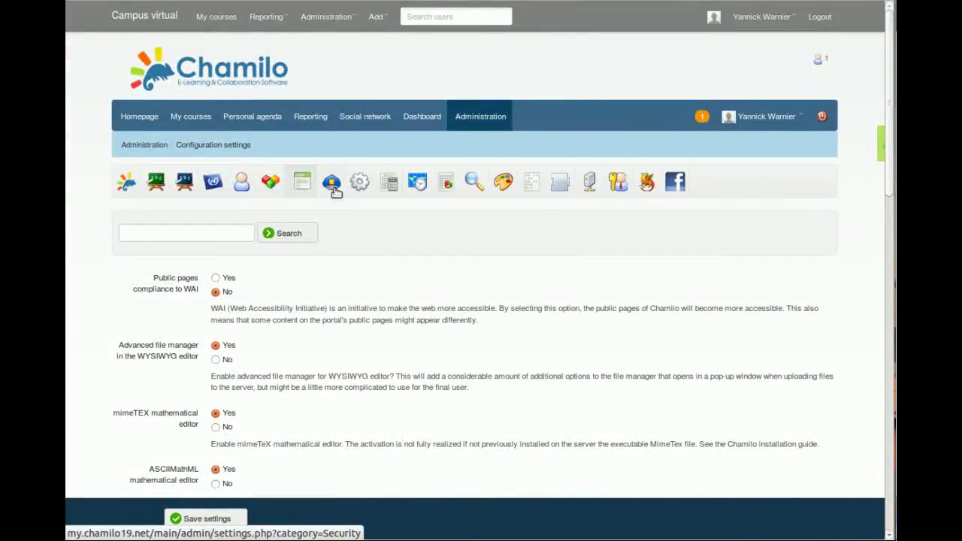
Look through the security, tuning and gradebook settings categories one after another
click(333, 187)
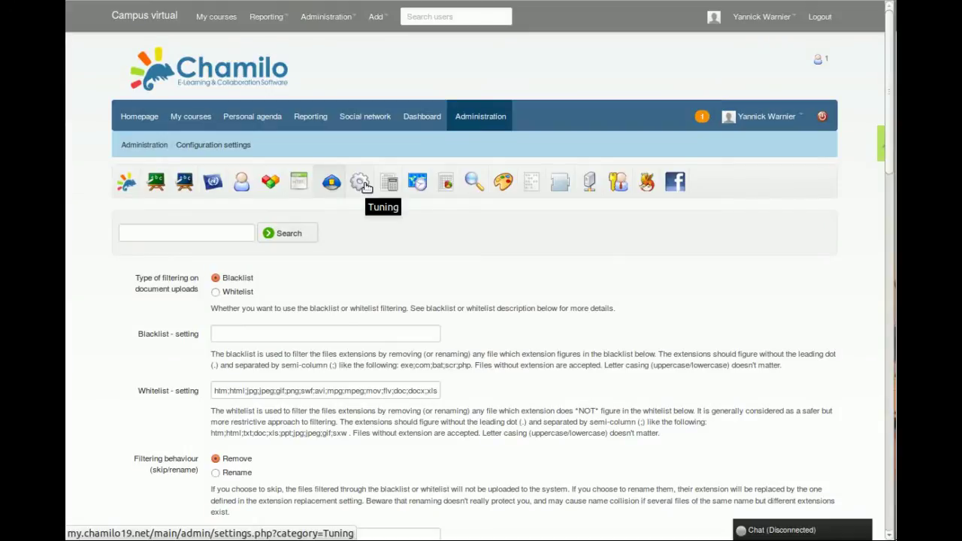
click(360, 184)
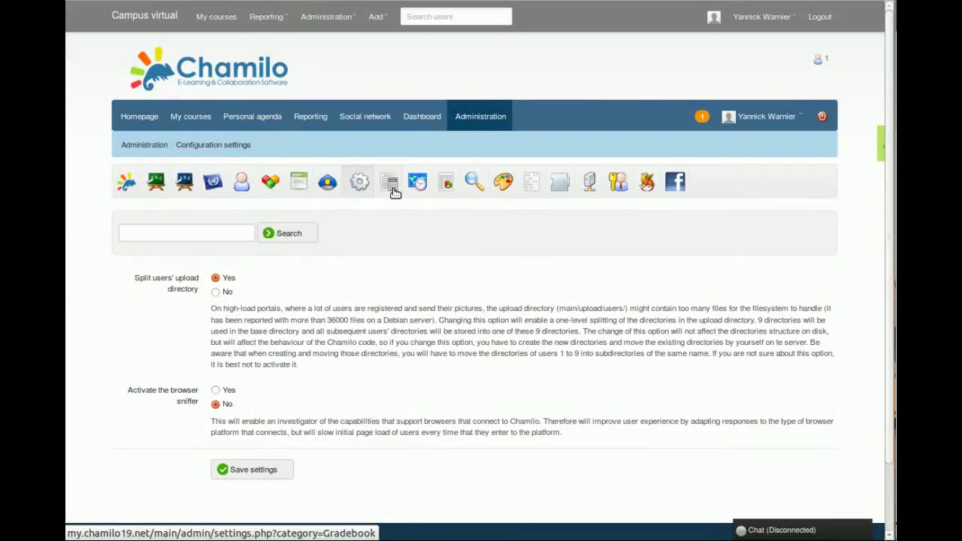
click(393, 189)
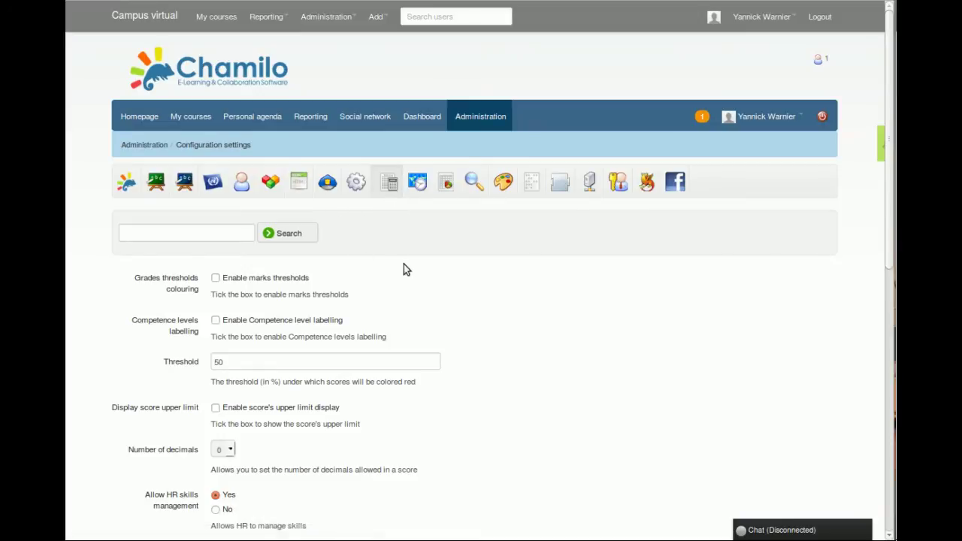
scroll(447, 370, down, 4)
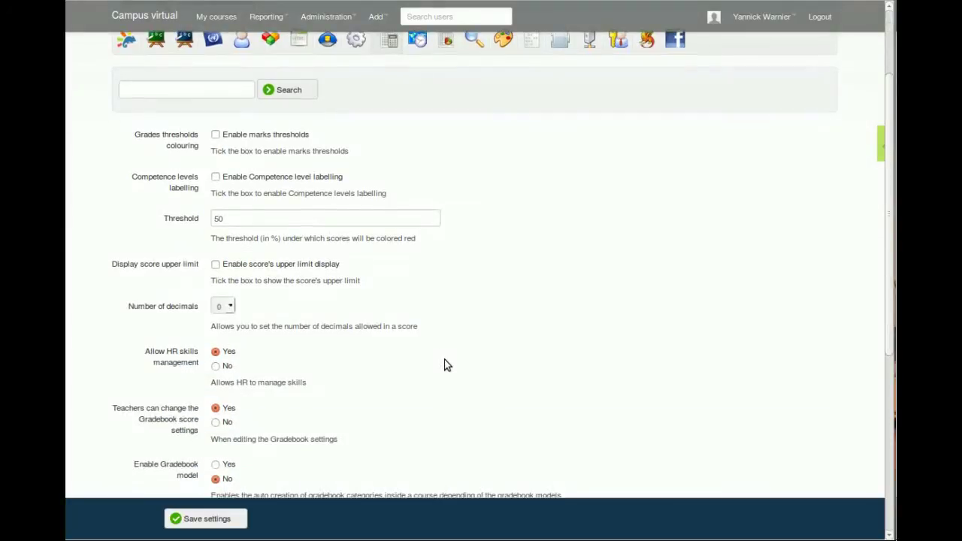
scroll(446, 365, up, 4)
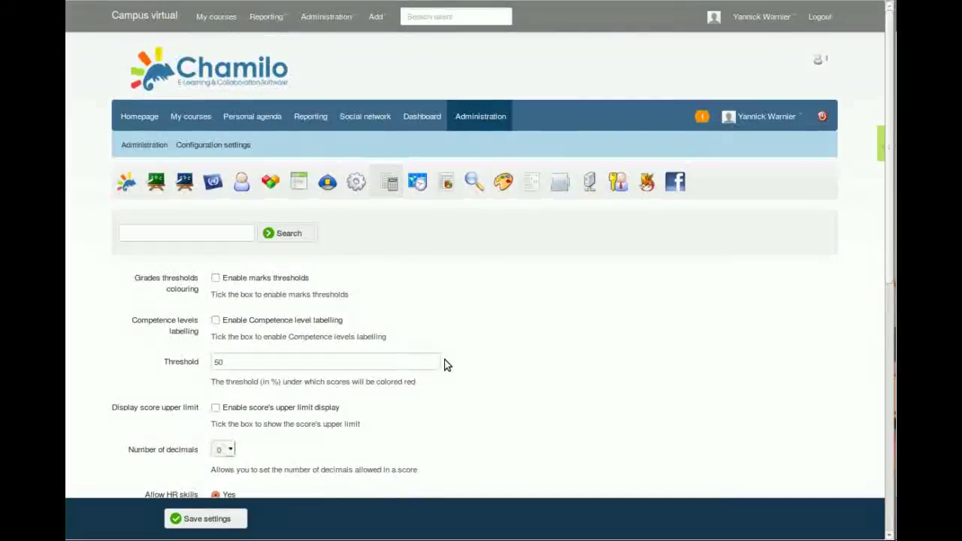
Open the plugins settings and review the available plugins, from the CAS login button to SMS Sending
click(565, 194)
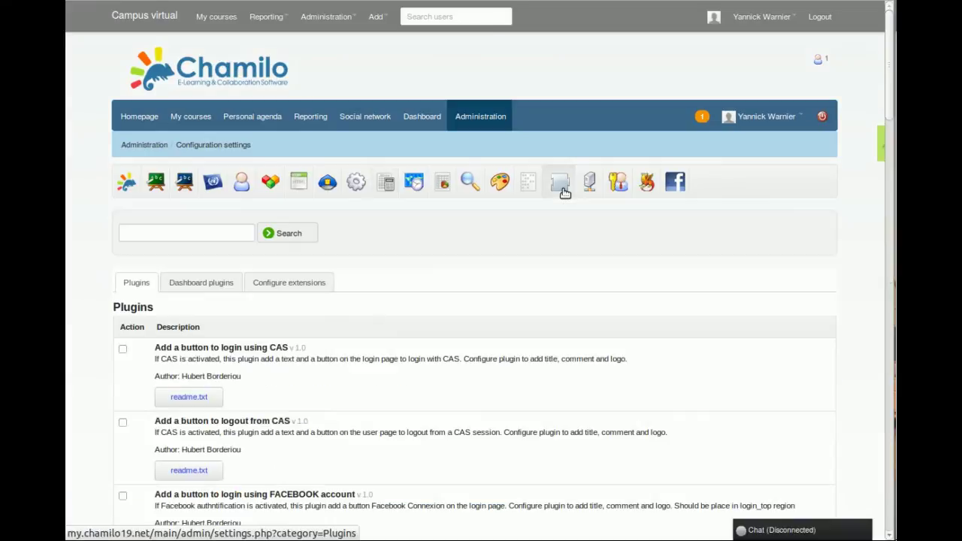
scroll(110, 298, down, 5)
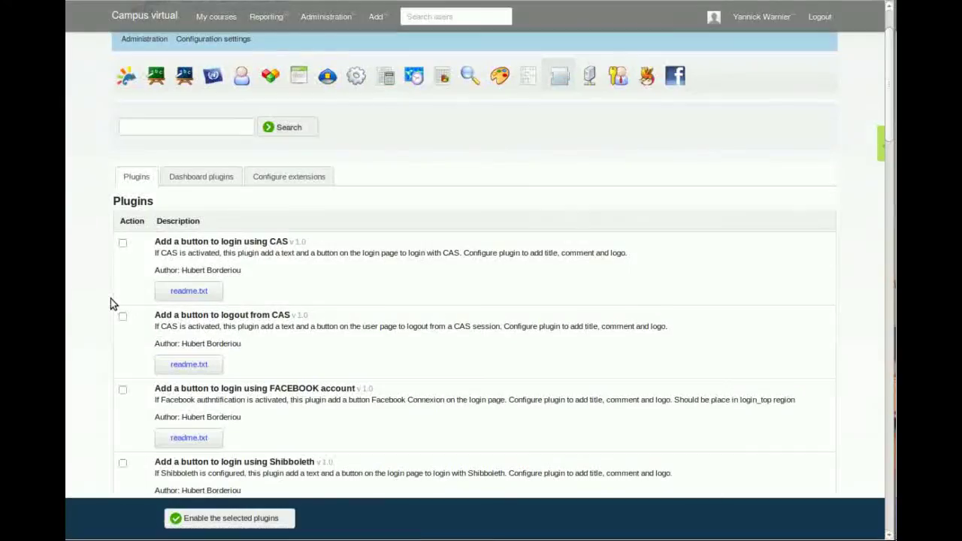
scroll(102, 293, down, 4)
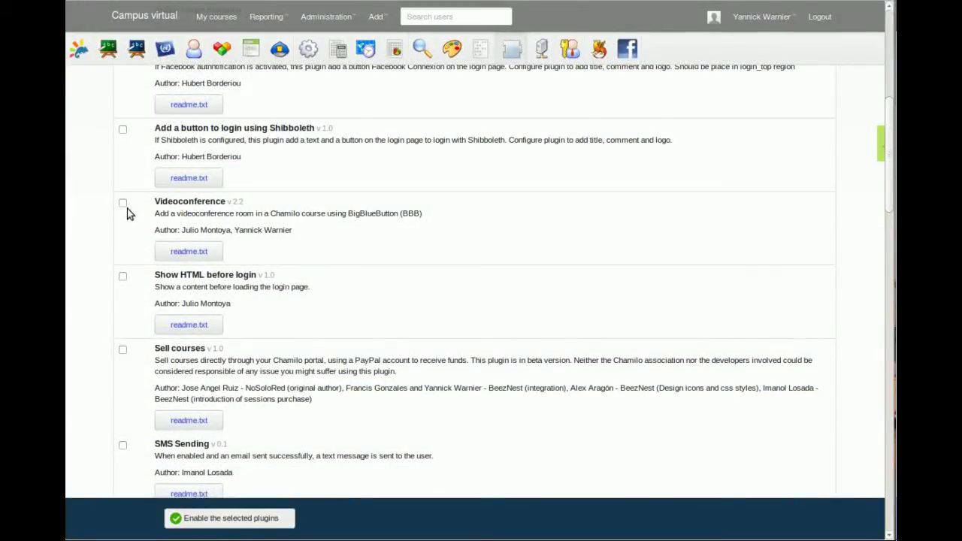
scroll(104, 201, up, 3)
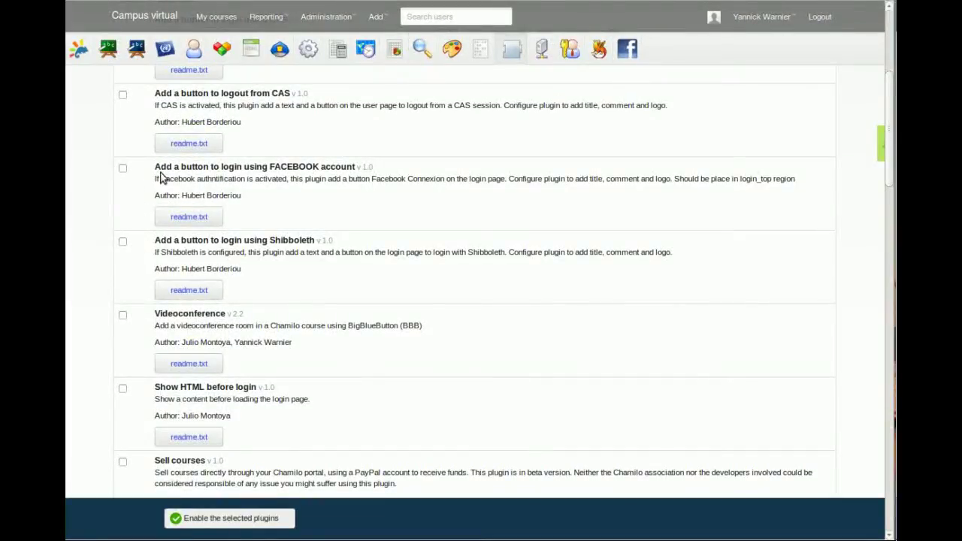
scroll(80, 203, up, 3)
scroll(81, 205, down, 1)
scroll(81, 204, down, 3)
scroll(90, 199, up, 3)
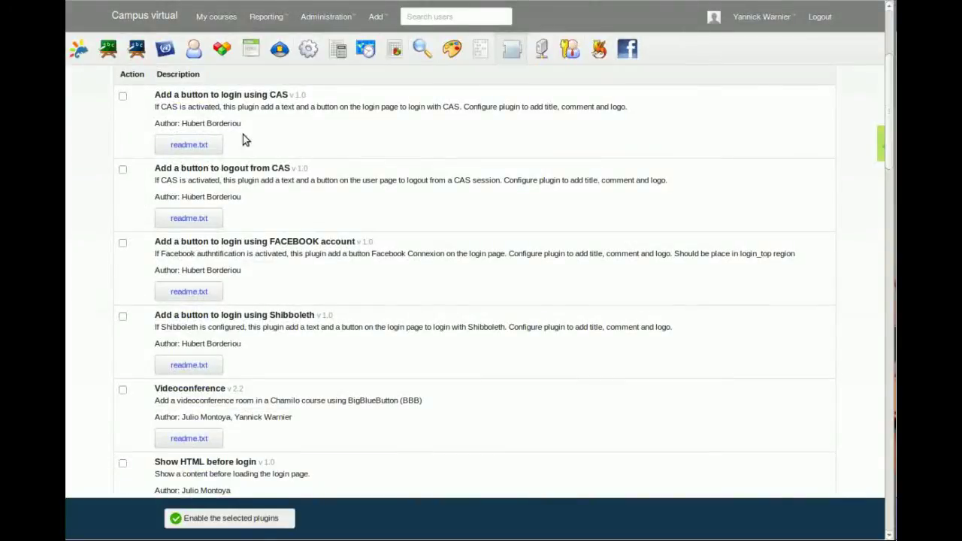
Review the rest of the plugin list, from the Facebook login button through Course legal agreement and Hello world to Support tickets and Tour
scroll(97, 272, down, 5)
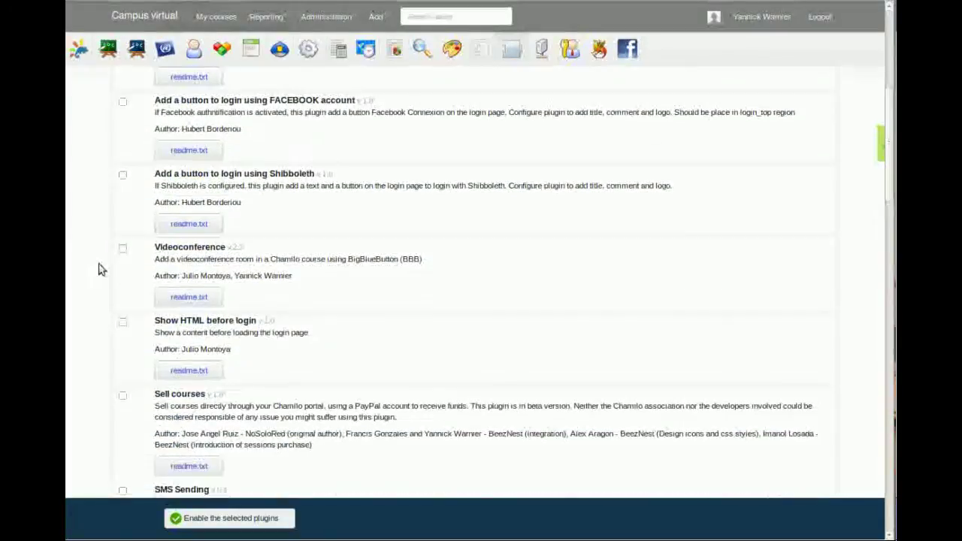
scroll(112, 252, down, 5)
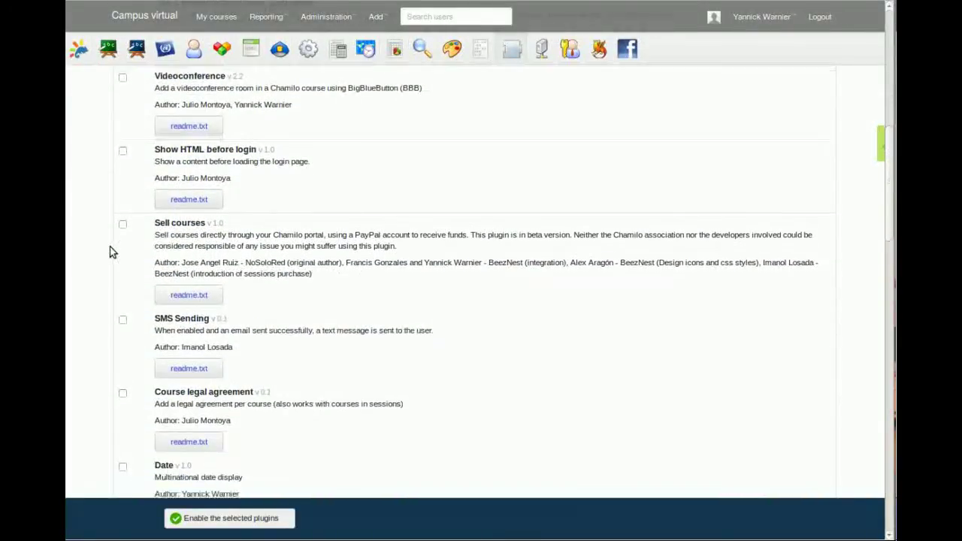
scroll(124, 243, down, 3)
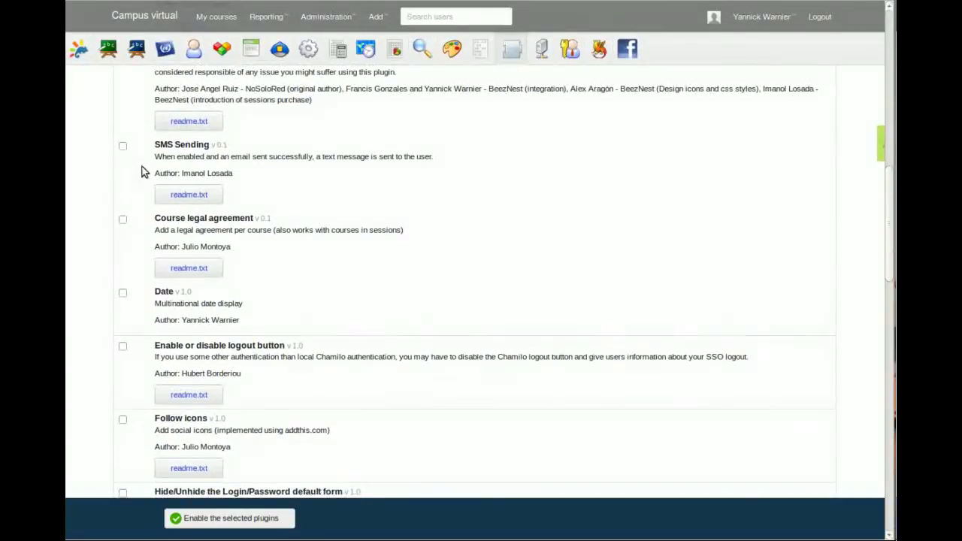
scroll(115, 233, down, 2)
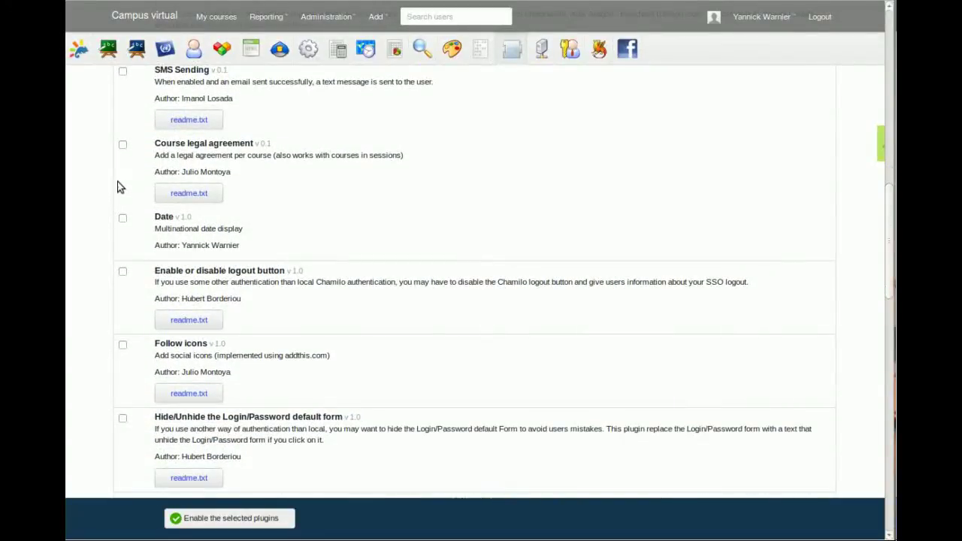
scroll(113, 242, down, 3)
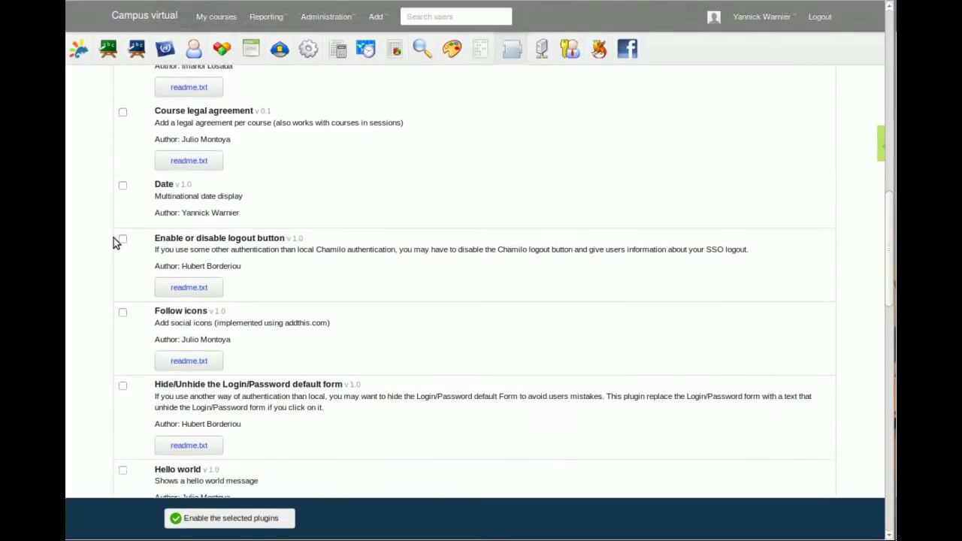
scroll(109, 289, down, 10)
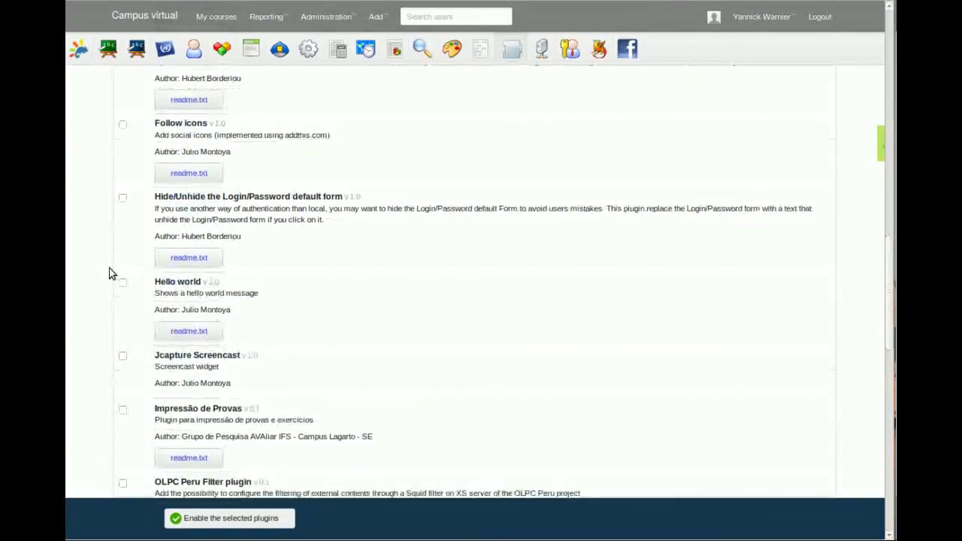
scroll(110, 267, down, 13)
scroll(111, 260, up, 4)
scroll(127, 266, down, 6)
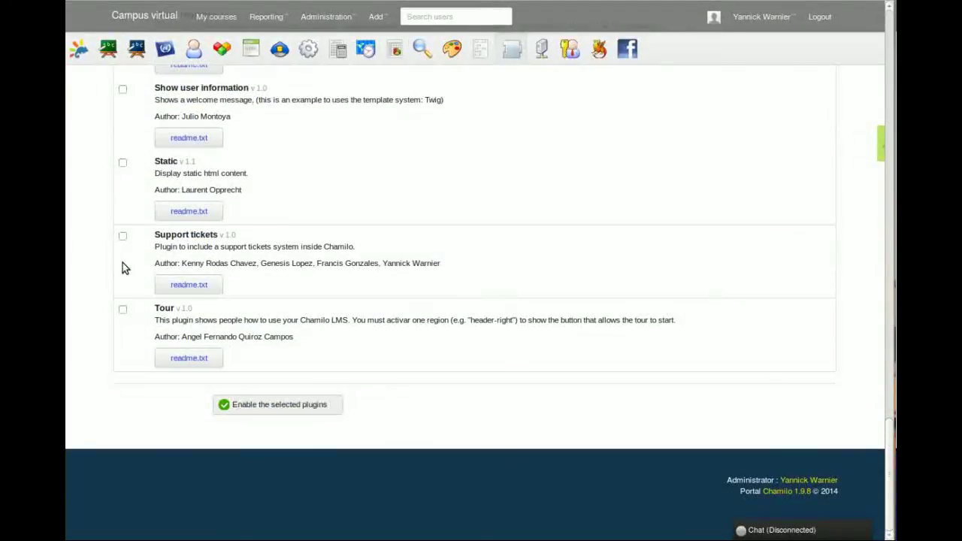